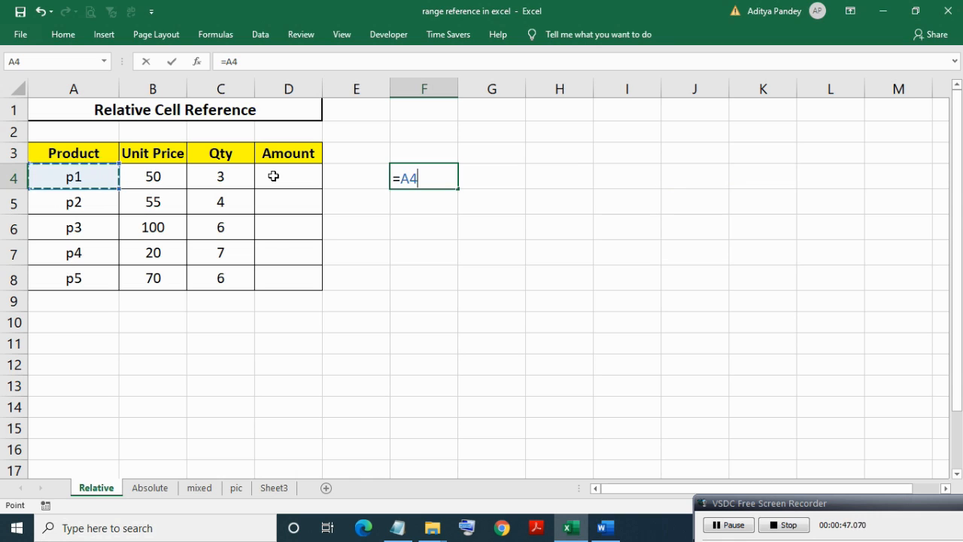
- Enter the relative reference =A4 in F4 and copy it down to F5:F8
key(Return)
key(Up)
key(ctrl+c)
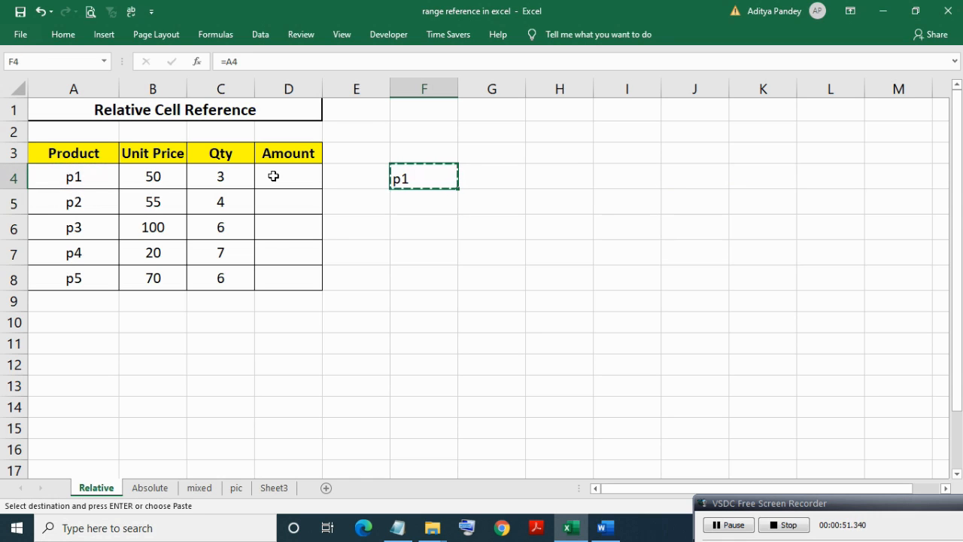
key(Down)
key(shift+Down)
key(shift+Down)
key(shift+Down)
key(ctrl+v)
- Examine how the reference shifts in each of the copied formulas in F5:F8
key(F2)
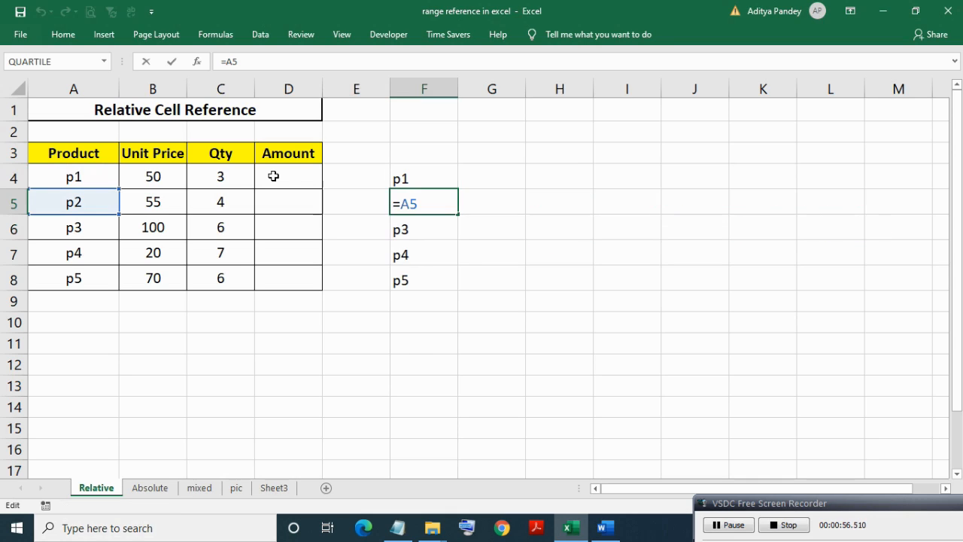
key(Return)
key(F2)
key(Return)
key(F2)
key(Return)
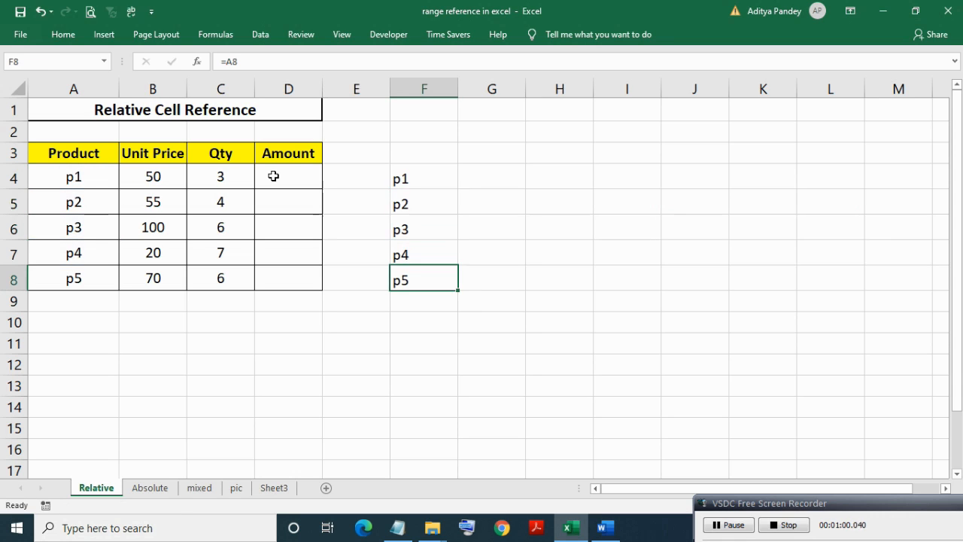
key(F2)
key(Escape)
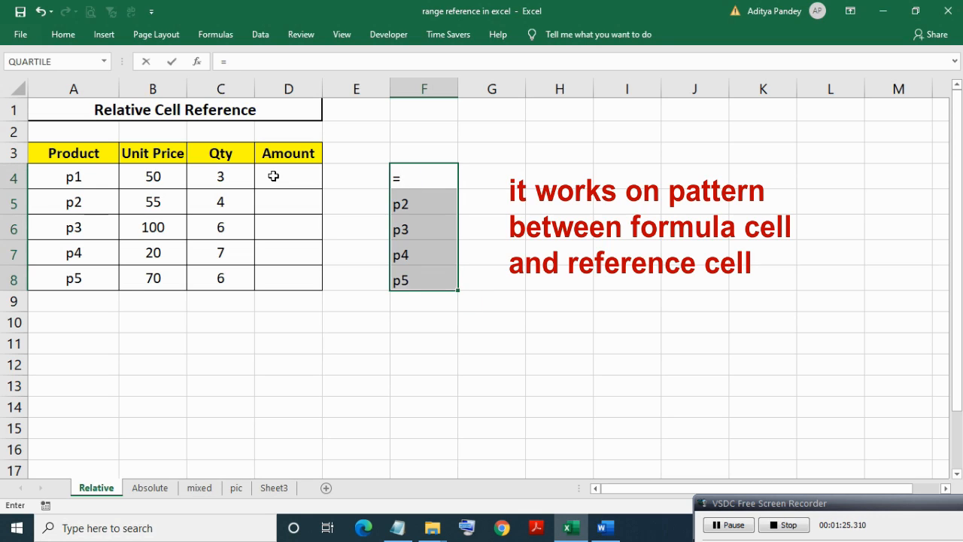
- Clear F4:F8 and enter the relative reference =C3 in F4
key(Escape)
key(Delete)
text(=)
click(273, 175)
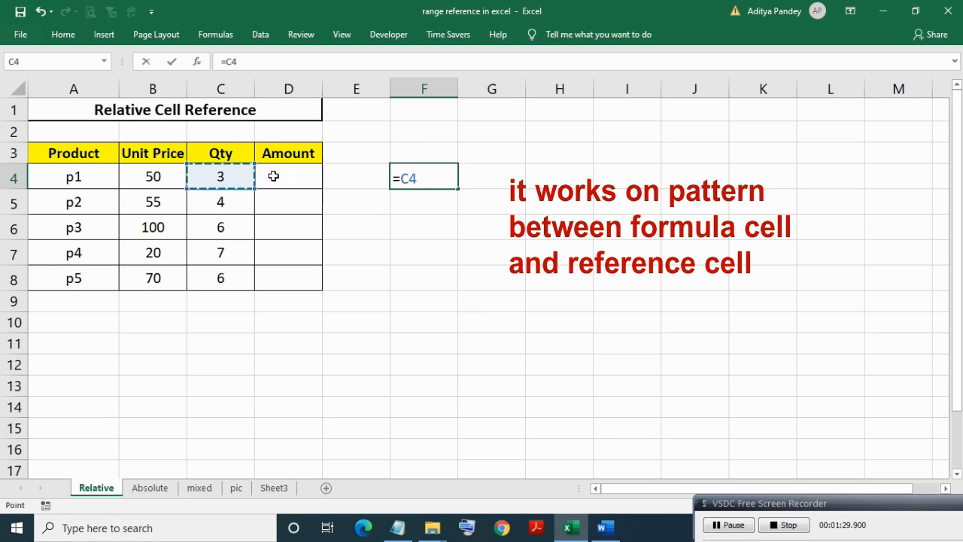
key(Left)
key(Up)
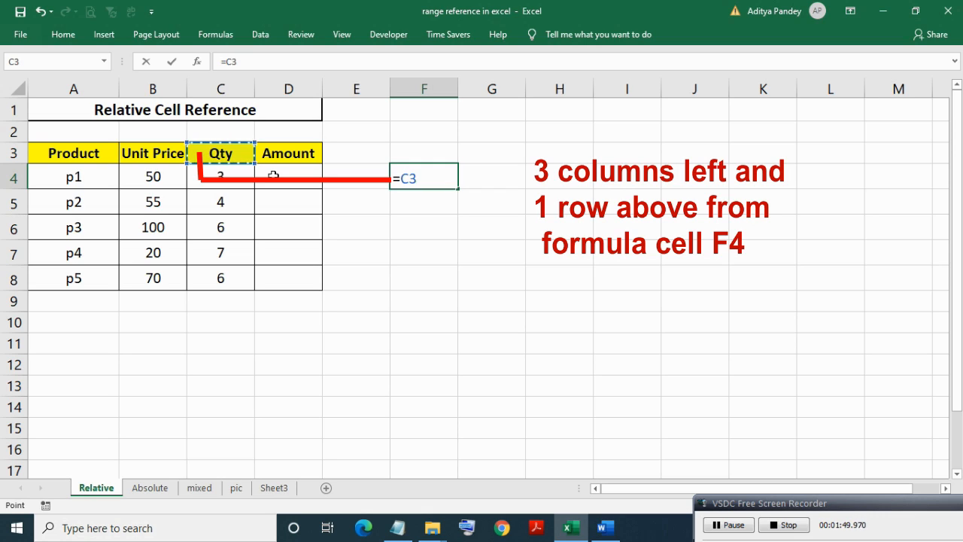
key(Return)
key(Up)
key(F2)
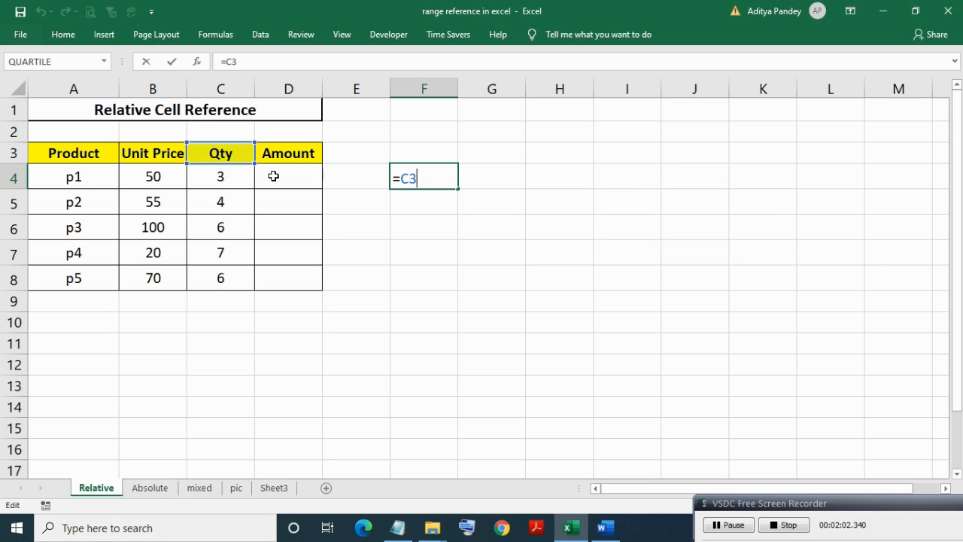
key(ctrl+Return)
- Copy the formula from F4 to F5 and inspect the reference it contains
key(ctrl+c)
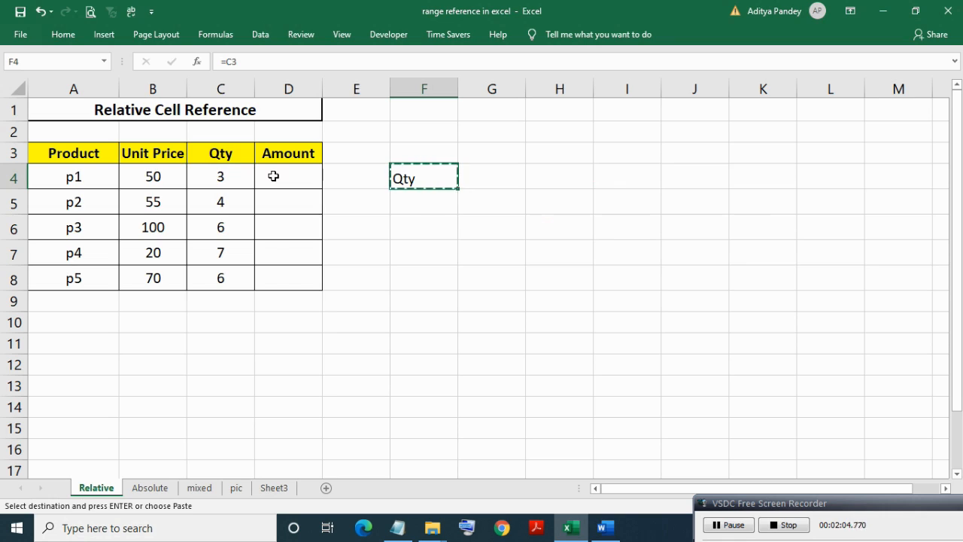
key(Down)
key(ctrl+v)
key(F2)
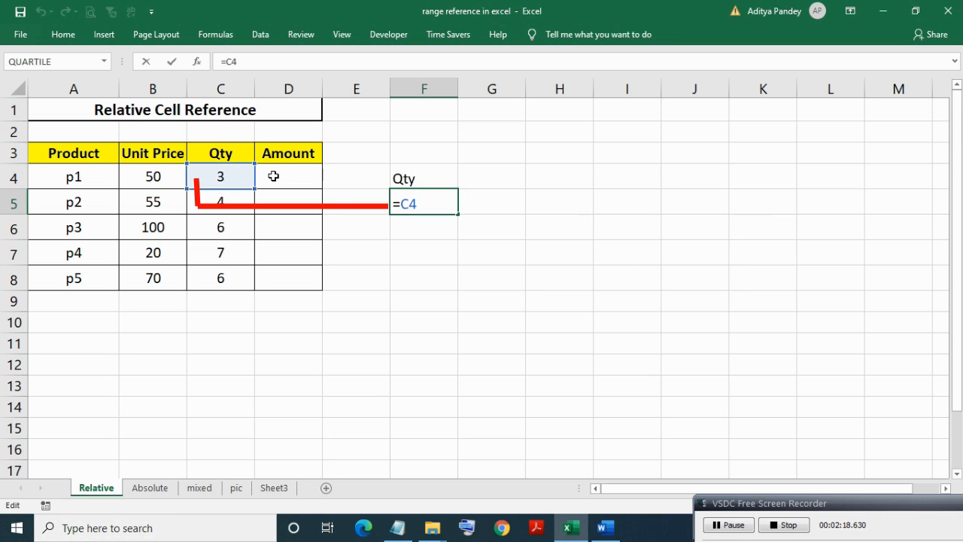
key(Escape)
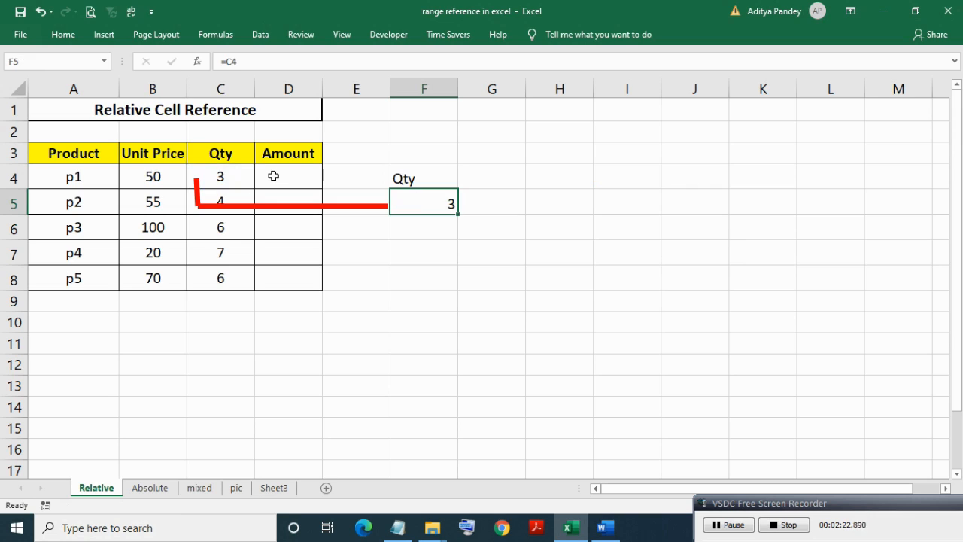
- Copy the formula from F4 to D9, below the Amount column, and inspect its reference
key(Up)
key(ctrl+c)
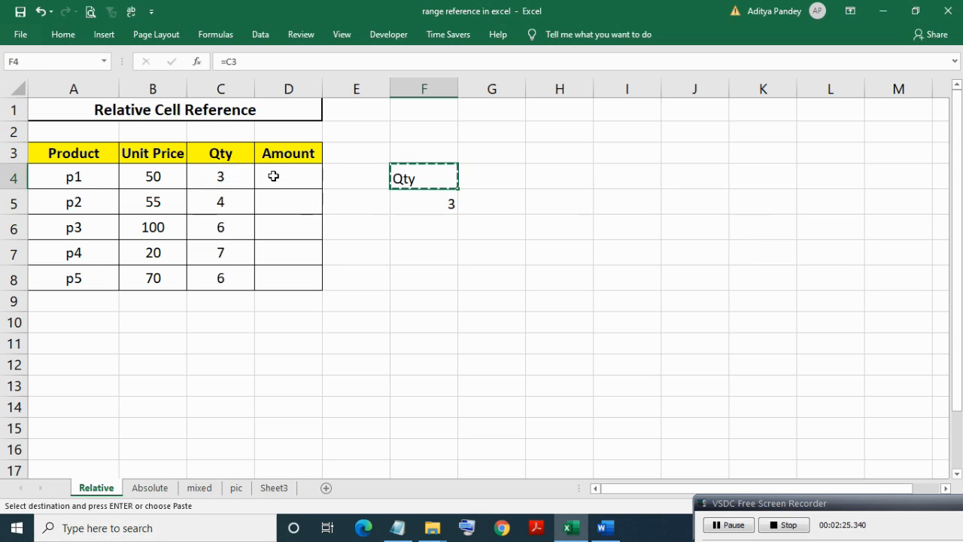
click(288, 301)
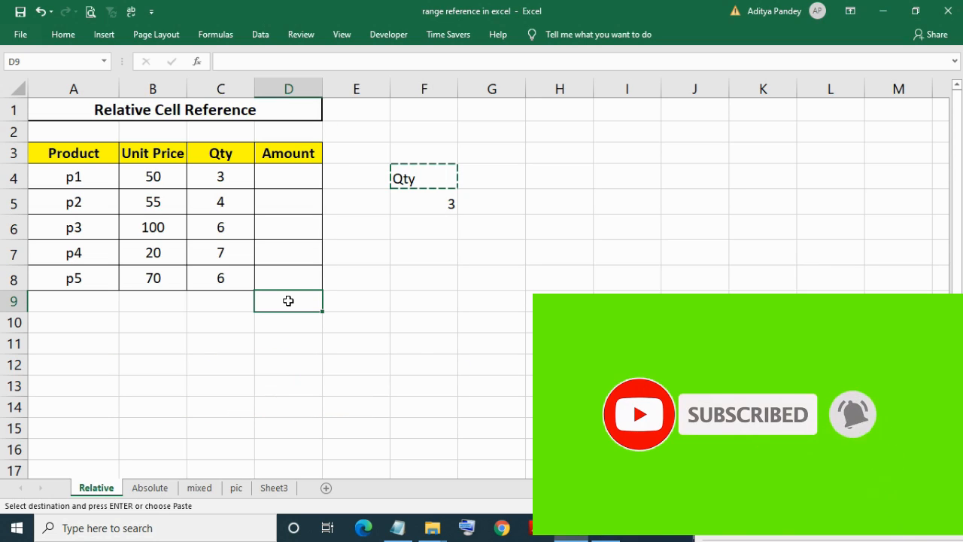
key(ctrl+v)
double_click(289, 301)
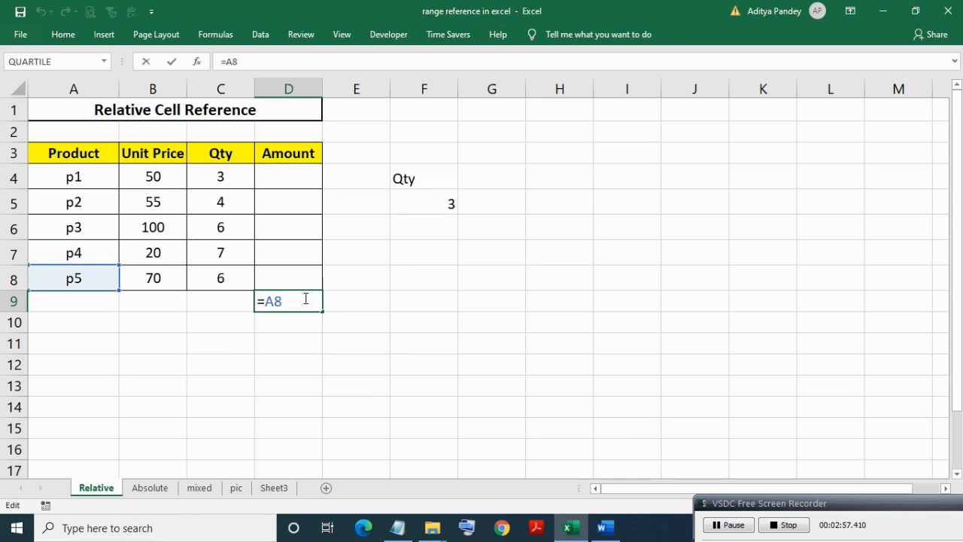
key(Escape)
- Enter =B4*C4 in D4 to calculate the amount for product p1 from unit price and quantity
key(Up)
key(Up)
key(Up)
key(Up)
key(Up)
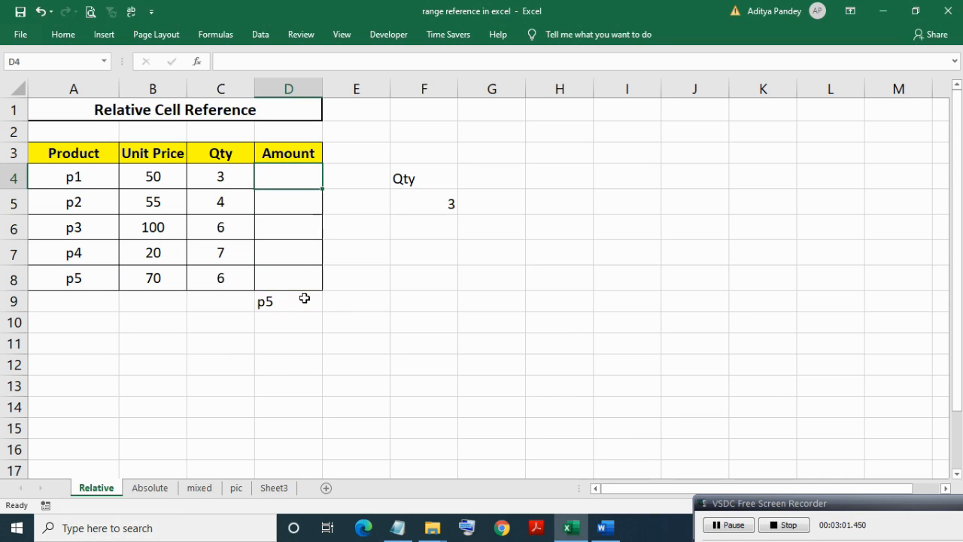
text(=)
key(Left)
key(Left)
text(*)
key(Left)
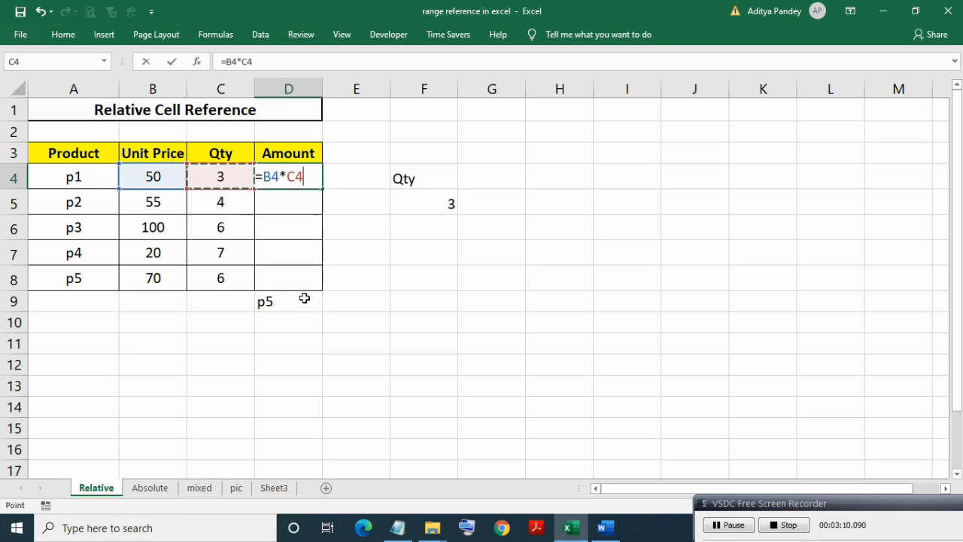
key(Return)
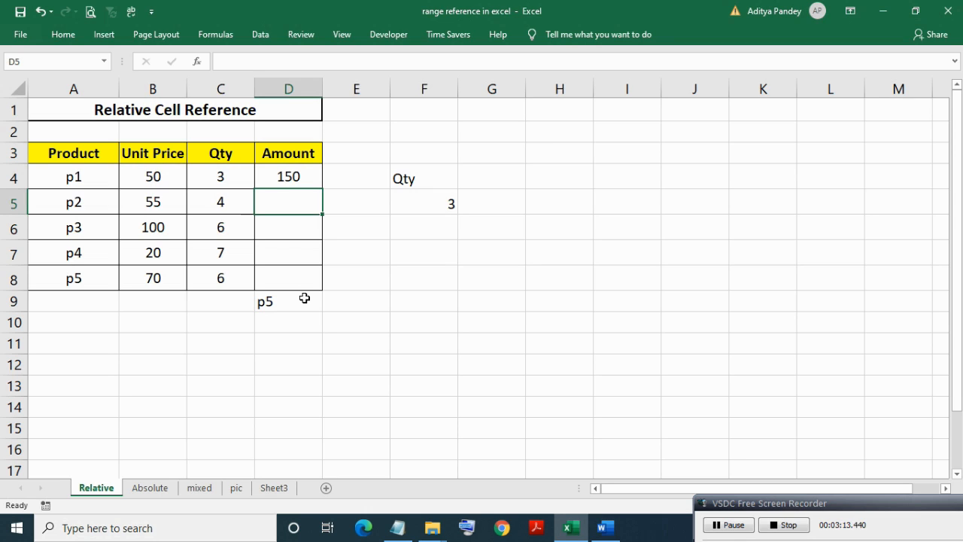
- Copy the amount formula from D4 down to D5:D8 for the remaining products
key(Up)
key(ctrl+c)
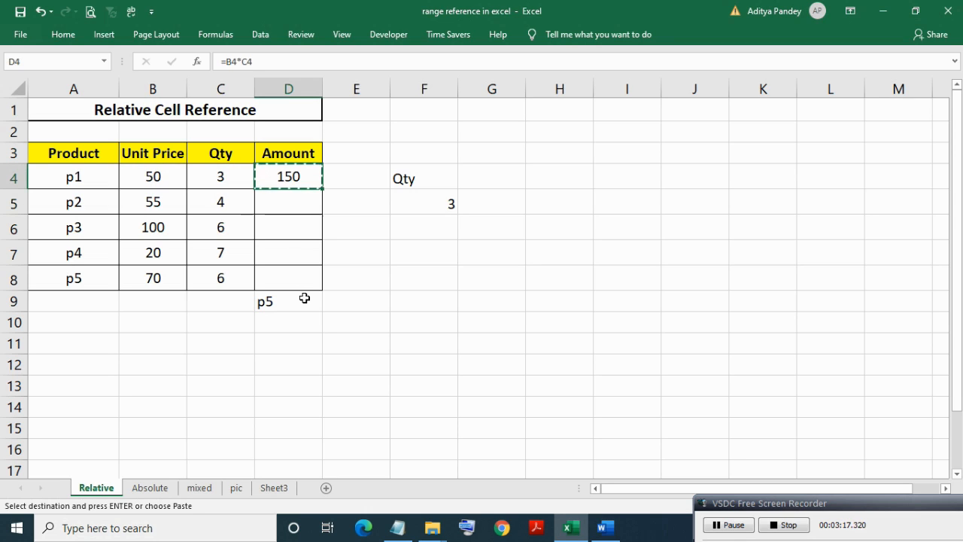
key(Down)
key(shift+Down)
key(shift+Down)
key(shift+Down)
key(ctrl+v)
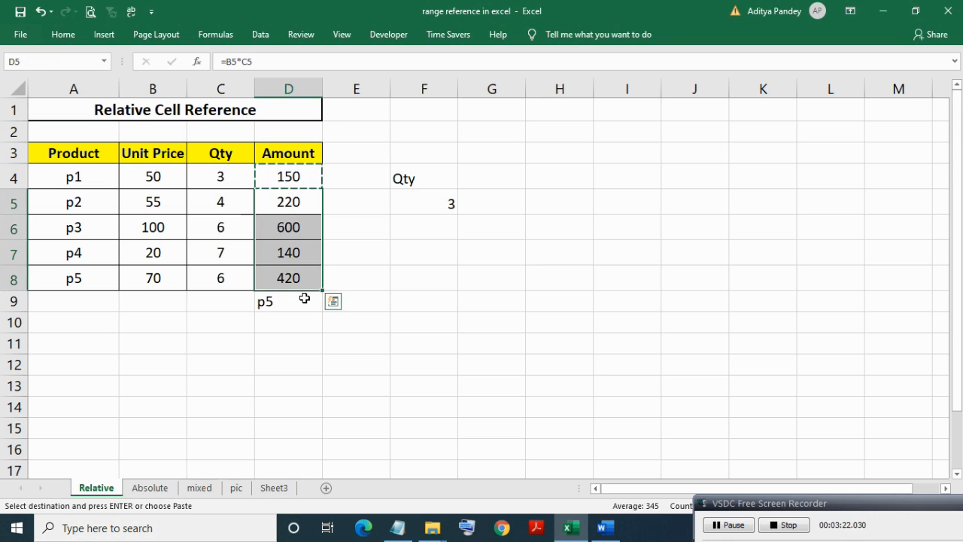
- Examine the unit price and quantity references used by the Amount formulas in D4:D8
key(Left)
key(Right)
key(F2)
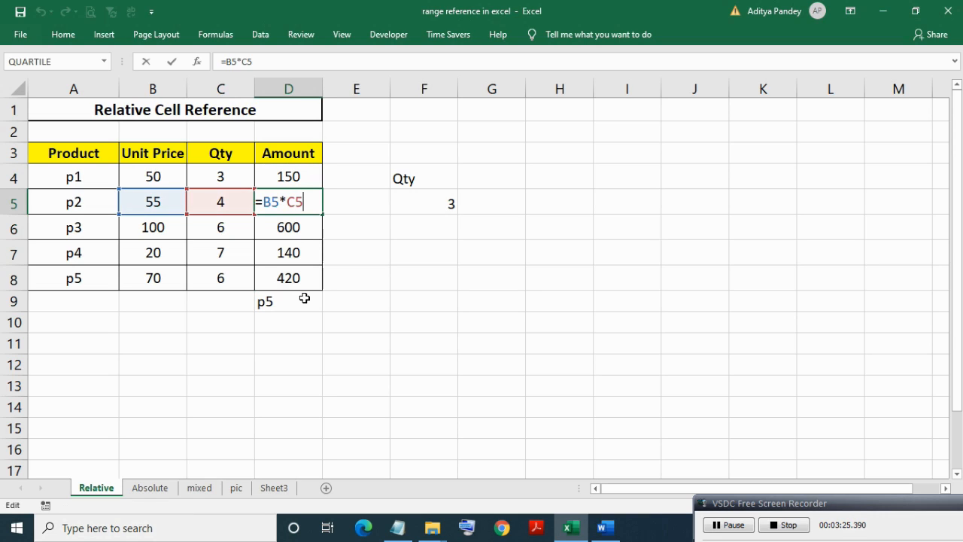
key(Return)
key(F2)
key(Return)
key(F2)
key(Return)
key(F2)
key(shift+Return)
key(Up)
key(Up)
key(F2)
key(shift+Return)
key(Down)
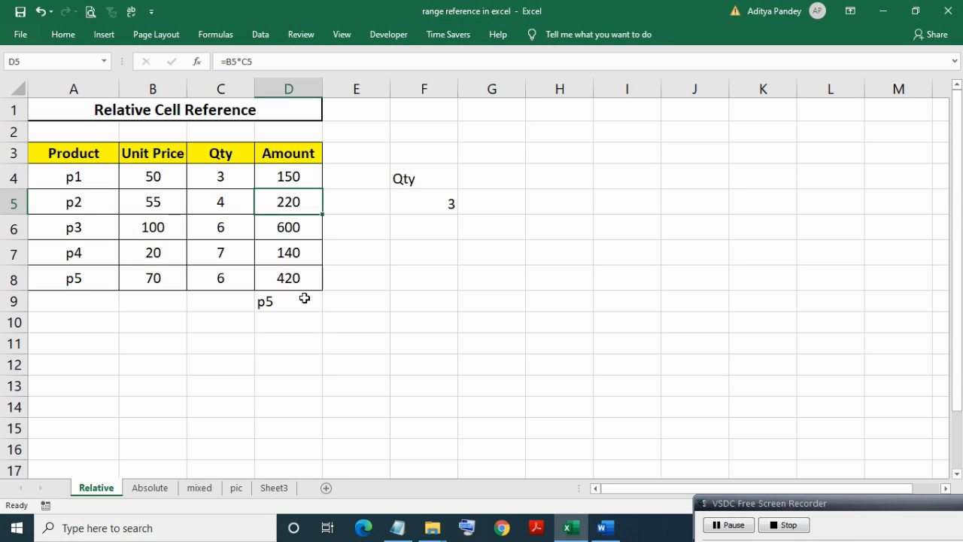
- Create a new workbook and enter in A1 a reference to $A$3:$D$8 on the Relative sheet of range reference in excel.xlsb
key(Right)
key(Right)
key(Right)
key(Right)
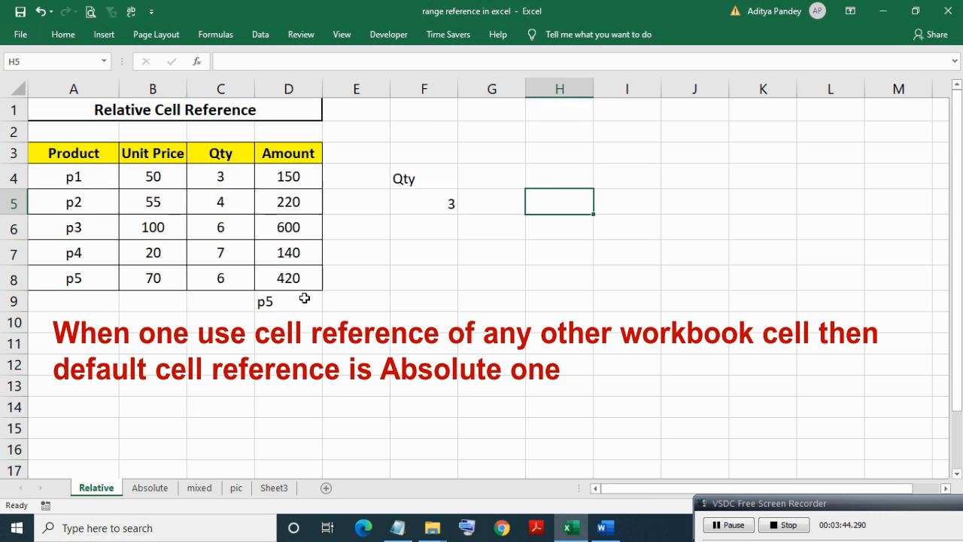
key(ctrl+n)
text(=)
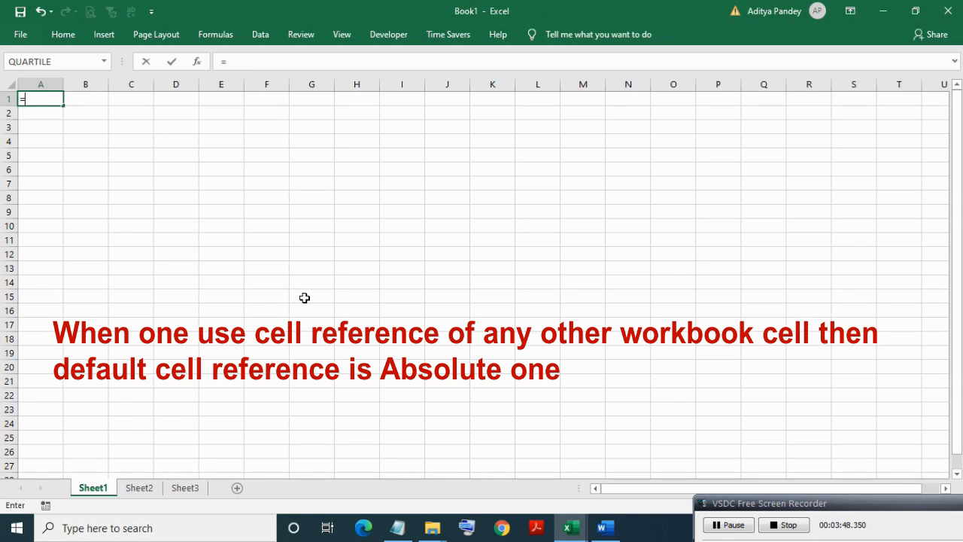
key(alt+Tab)
key(ctrl+Home)
key(Down)
key(Down)
key(ctrl+shift+Right)
key(ctrl+shift+Down)
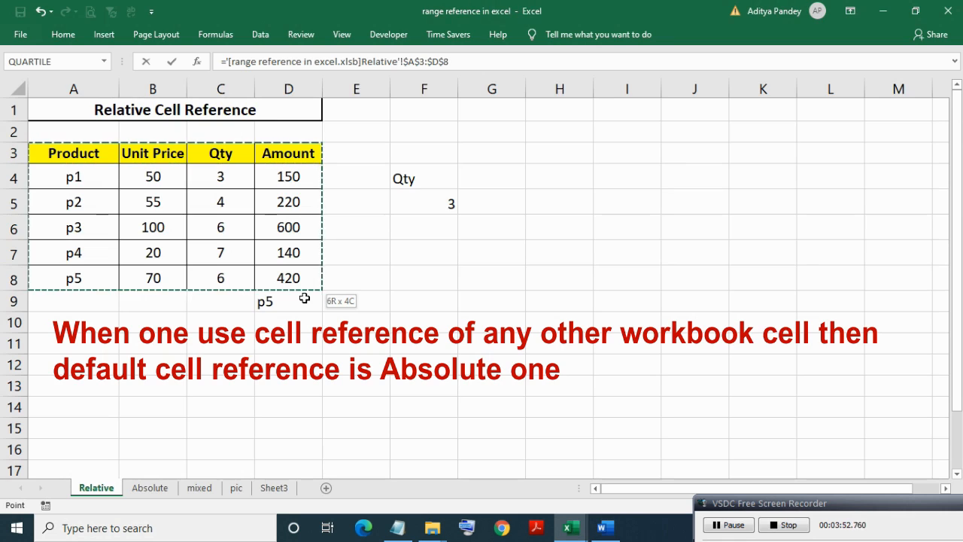
key(Return)
- Examine the external reference formula in A1 of the new workbook
key(Up)
key(F2)
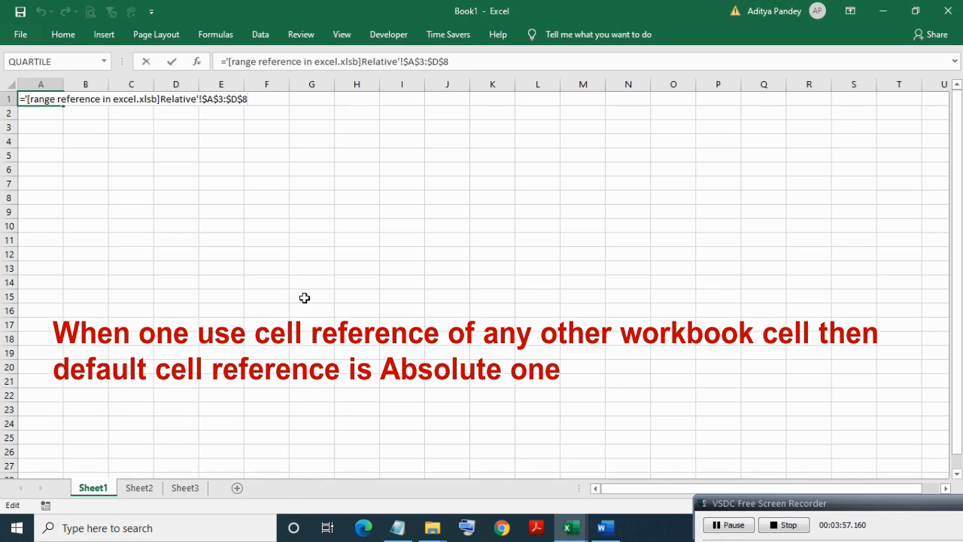
key(Escape)
key(F2)
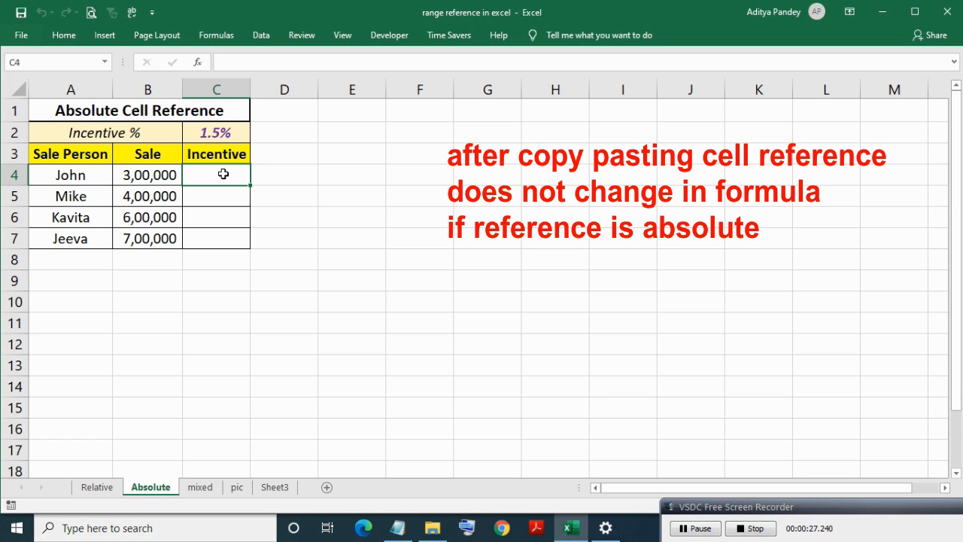
- Enter the absolute reference =$B$3 in E3 of the Absolute sheet
text(=)
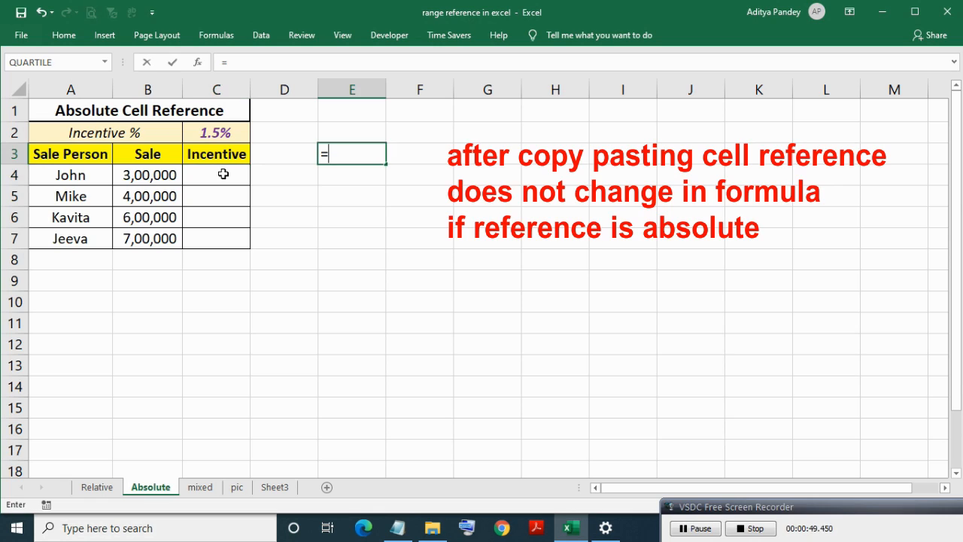
key(Left)
key(Left)
key(Left)
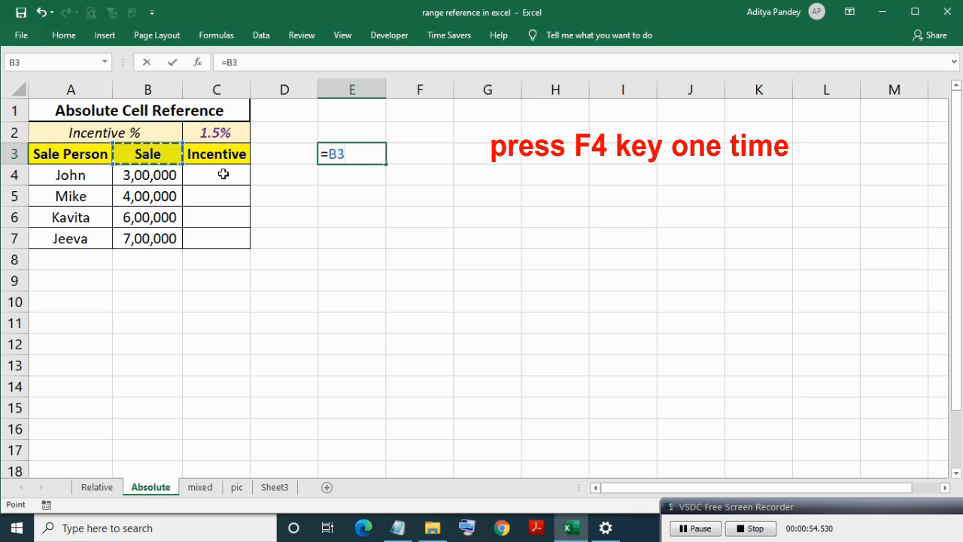
key(F4)
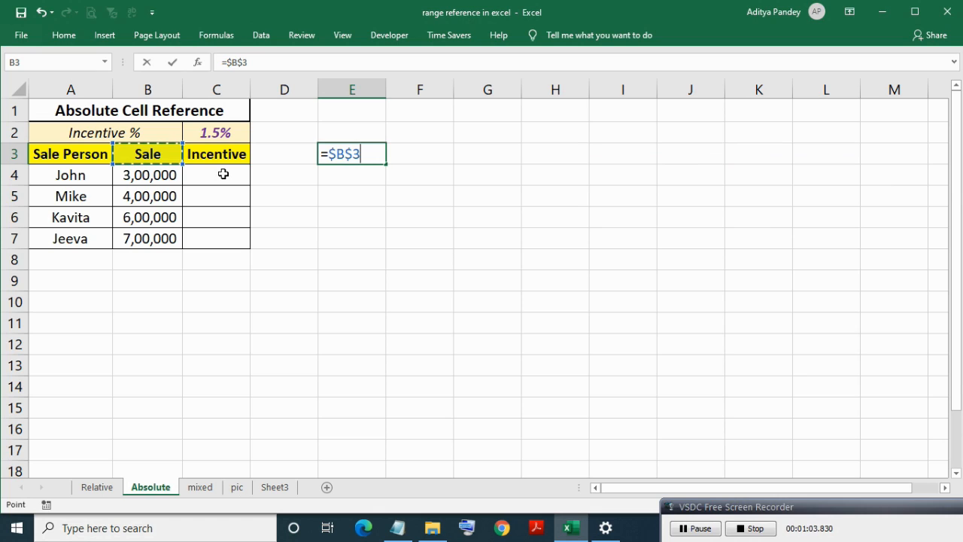
key(Return)
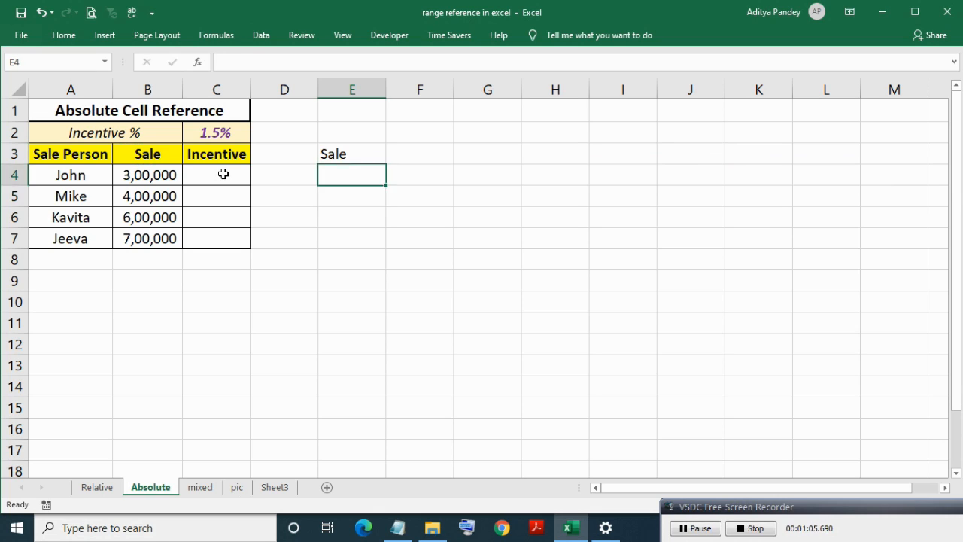
- Copy the absolute reference formula from E3 down to E4:E7
key(Up)
key(ctrl+c)
key(Down)
key(shift+Down)
key(shift+Down)
key(shift+Down)
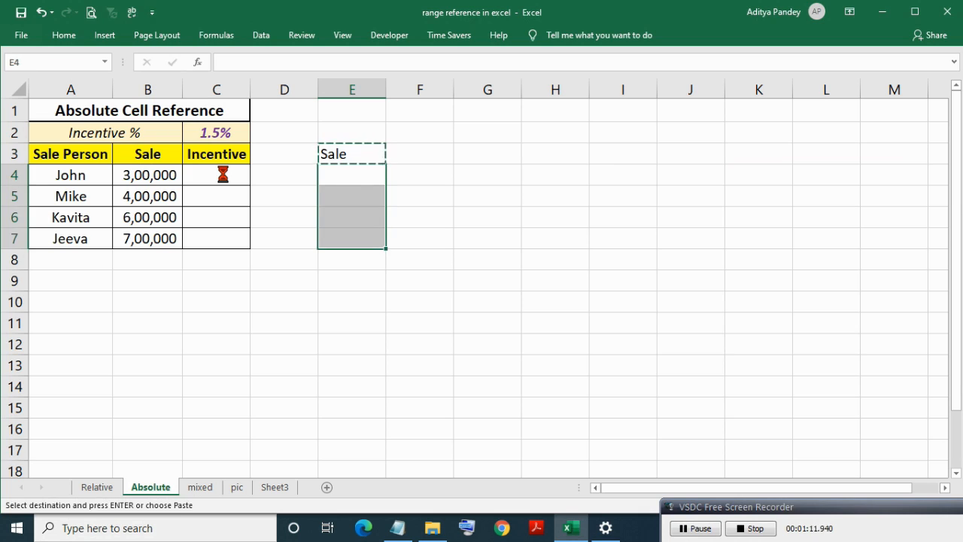
key(ctrl+v)
- Paste the copied absolute reference formula into G4:G6 and G9
key(Right)
key(Right)
key(shift+Down)
key(shift+Down)
key(ctrl+v)
key(Down)
key(Down)
key(Down)
key(Down)
key(Down)
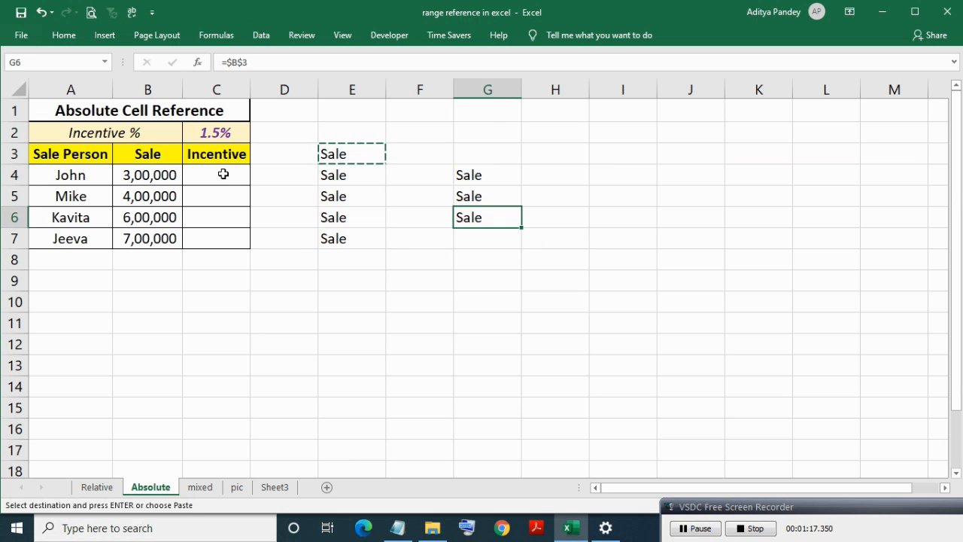
key(ctrl+v)
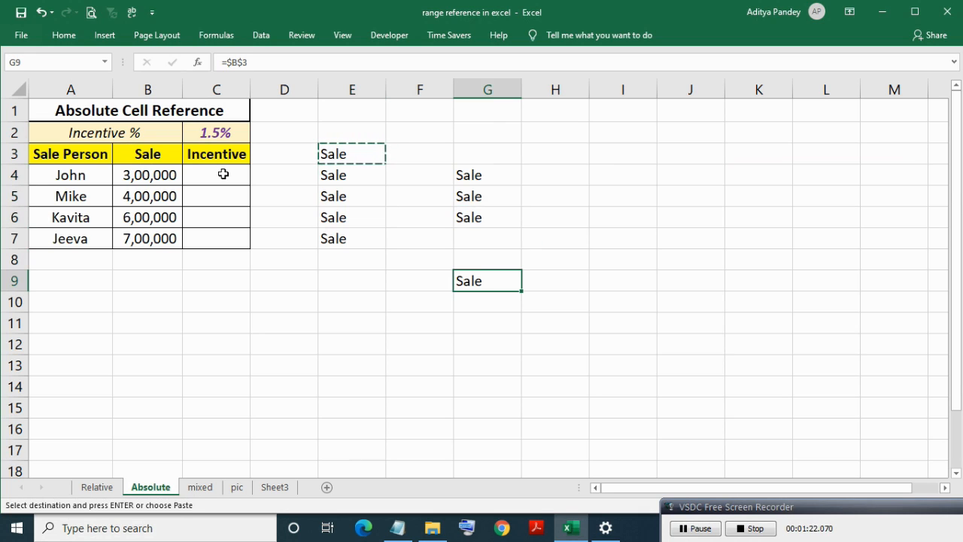
- Examine the references in the pasted formulas in E6 and E5
key(Up)
key(Up)
key(Up)
key(Left)
key(Left)
key(F2)
key(Escape)
key(Up)
key(F2)
key(Escape)
key(Down)
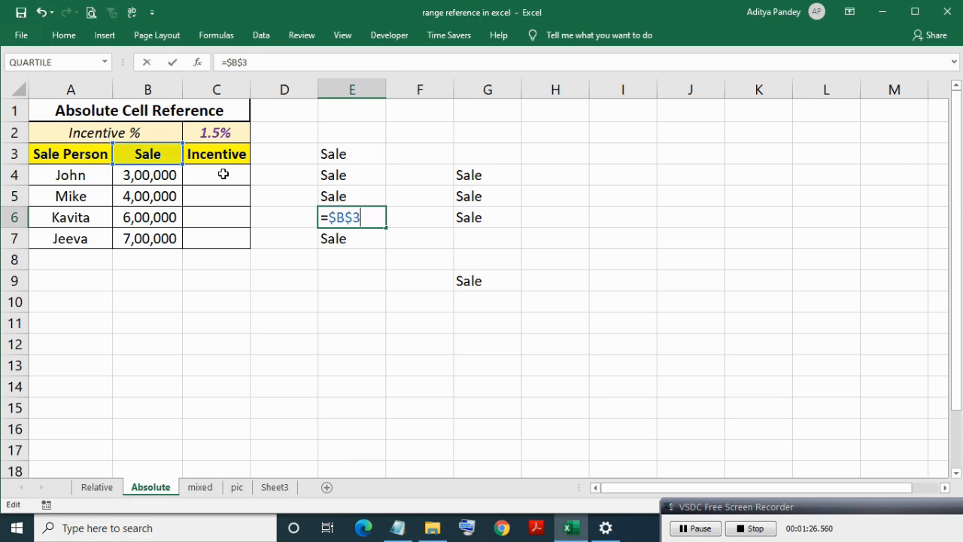
- Compare the references in the pasted formulas in G9 and G6 with the original formula in E3
key(Down)
key(Right)
key(Right)
key(Down)
key(Down)
key(F2)
key(Escape)
key(Up)
key(Up)
key(Up)
key(F2)
key(Escape)
key(Up)
key(Up)
key(Up)
key(Left)
key(Left)
key(F2)
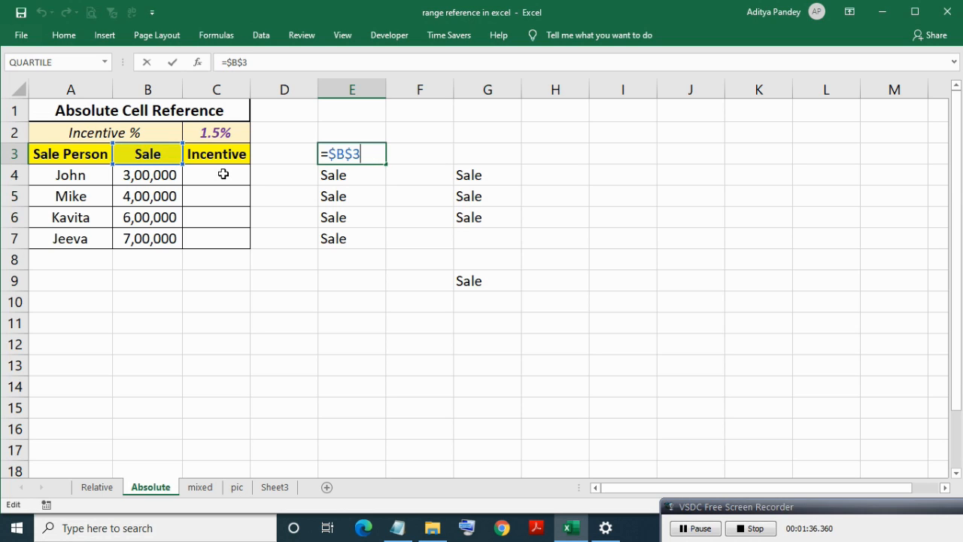
- Clear the example formulas from the range E3:G9
key(ctrl+Return)
key(shift+Right)
key(shift+Right)
key(shift+Down)
key(shift+Down)
key(shift+Down)
key(shift+Down)
key(shift+Down)
key(shift+Down)
key(Delete)
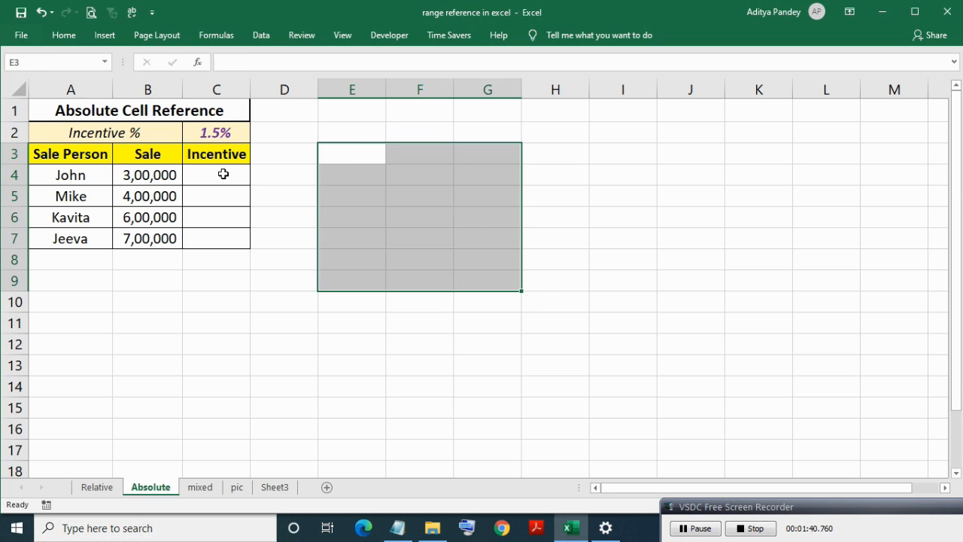
- Enter the incentive formula =B4*$C$2 in cell C4, with the incentive percentage as an absolute reference
click(224, 174)
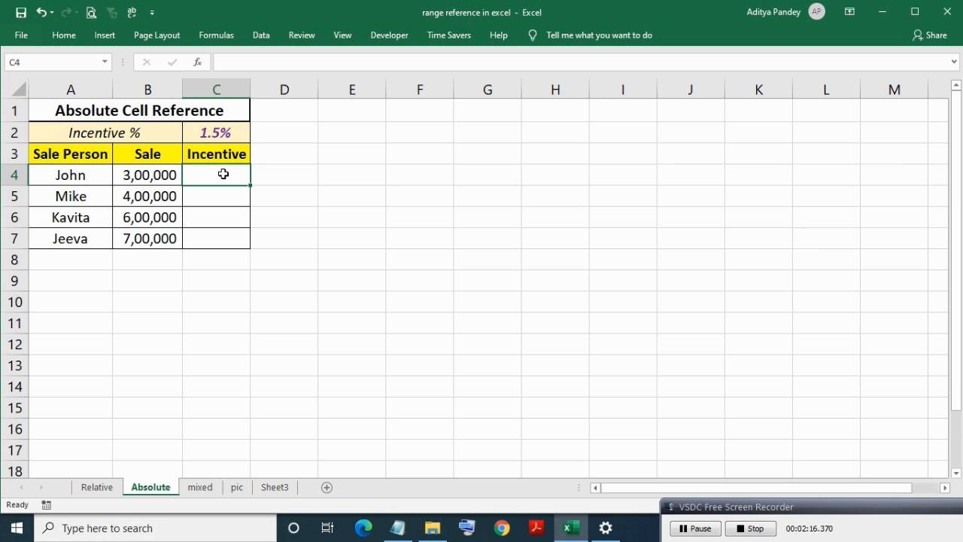
text(=)
key(Left)
text(*)
key(Up)
key(Up)
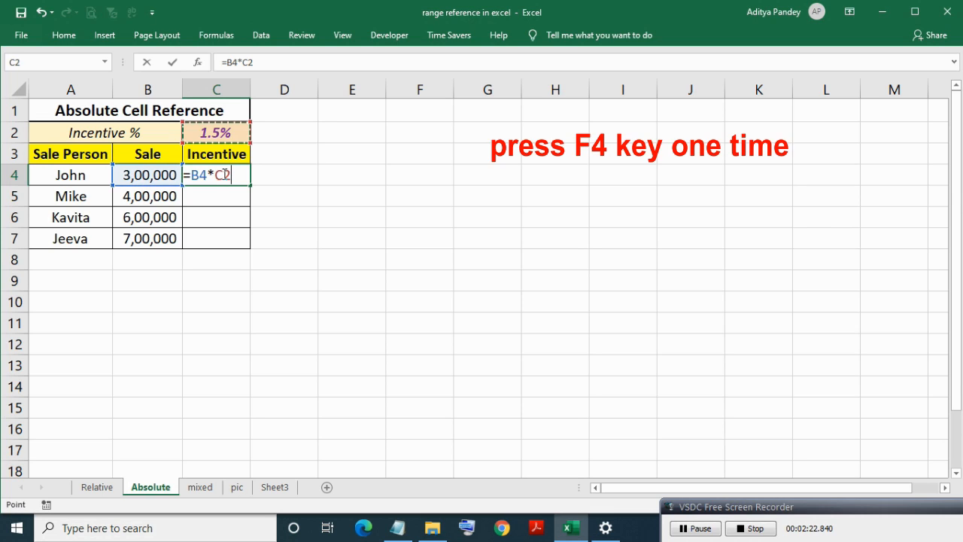
key(F4)
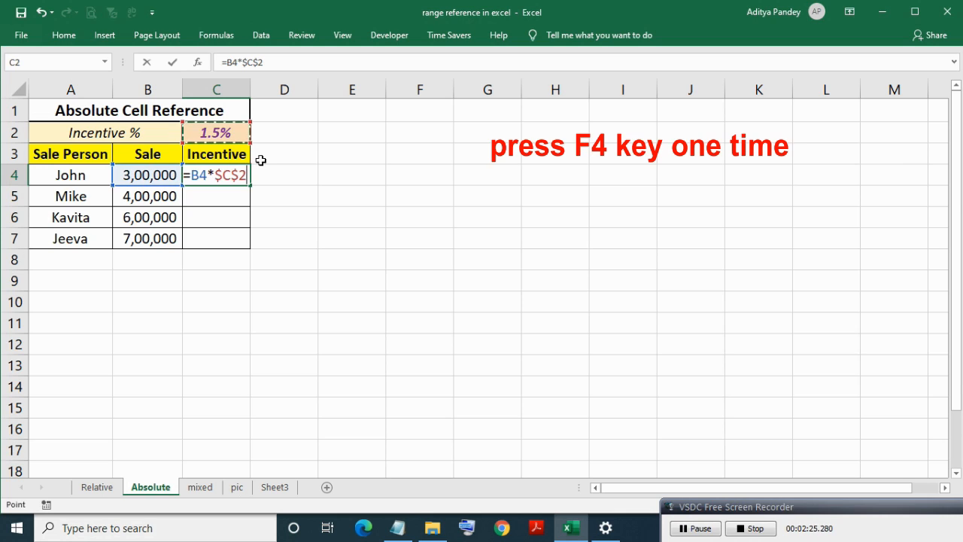
key(Return)
key(Up)
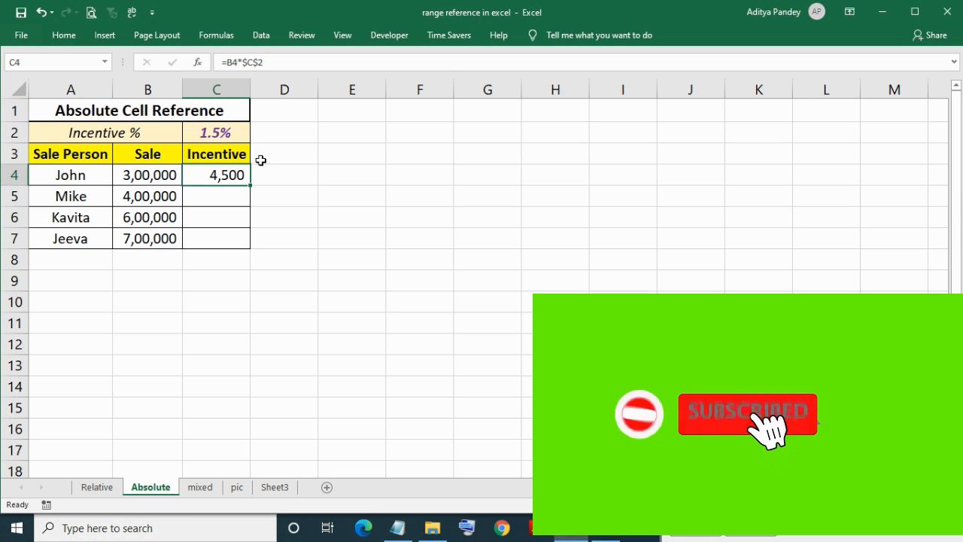
- Copy the incentive formula from C4 to C5:C7
key(ctrl+c)
key(Down)
key(shift+Down)
key(shift+Down)
key(ctrl+v)
- Examine the references in the copied incentive formulas in C5:C7
key(Down)
key(F2)
key(Escape)
key(Up)
key(F2)
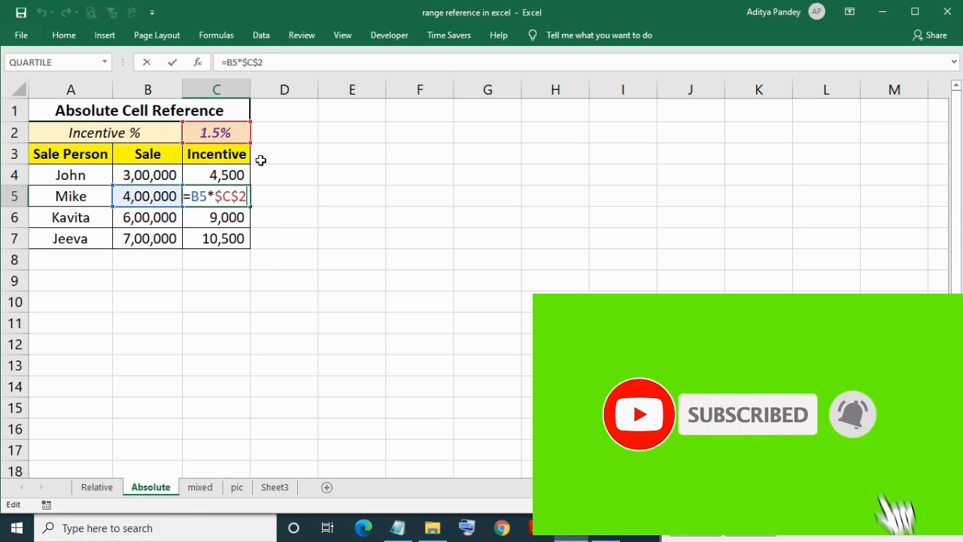
key(Return)
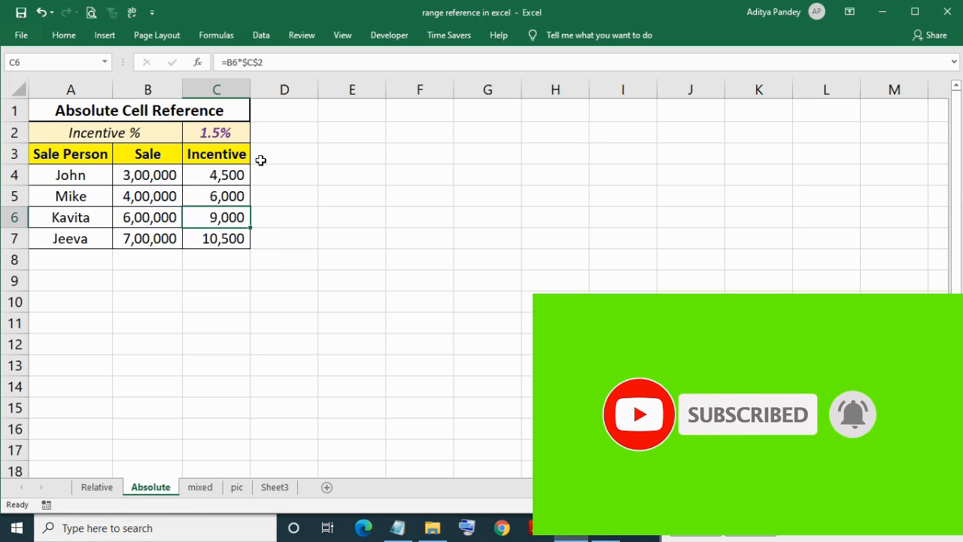
key(F2)
key(Return)
key(F2)
key(Escape)
key(Up)
key(F2)
key(Escape)
- Compare the references in the incentive formulas cell by cell from C4 down to C7
key(Up)
key(Up)
key(F2)
key(Return)
key(F2)
key(Return)
key(F2)
key(Return)
key(F2)
key(Escape)
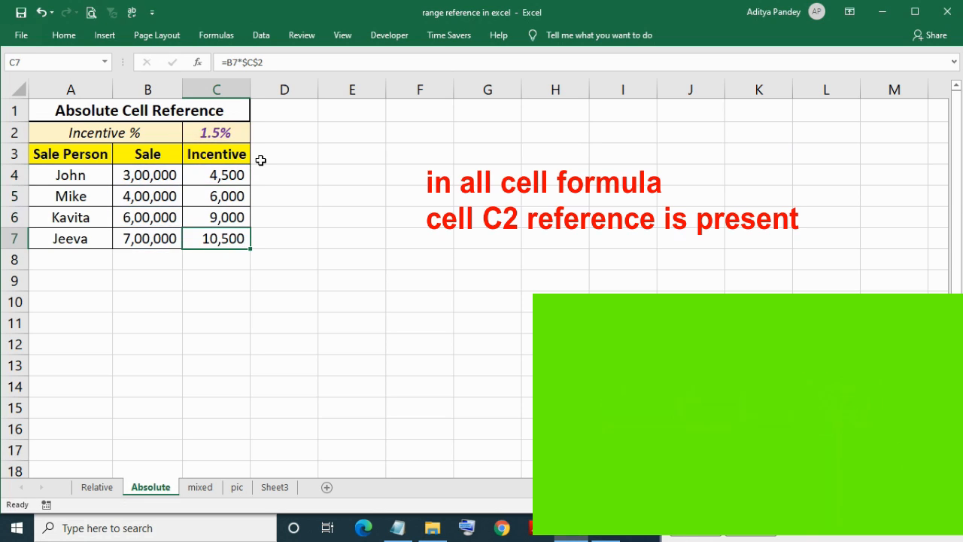
- Try an incentive percentage of 3.0% in C2, and set it back to 1.5%
key(Up)
key(Up)
key(Up)
key(Up)
key(Up)
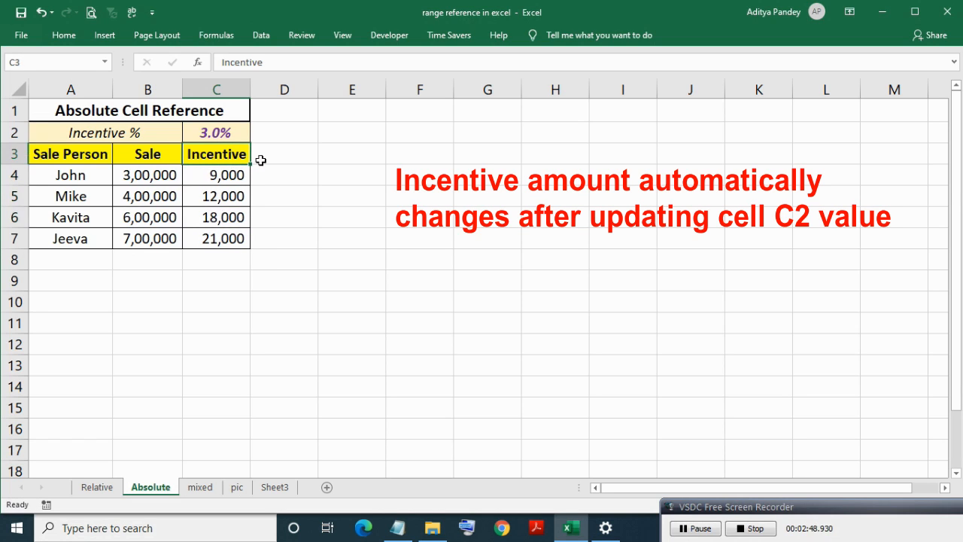
text(1.5)
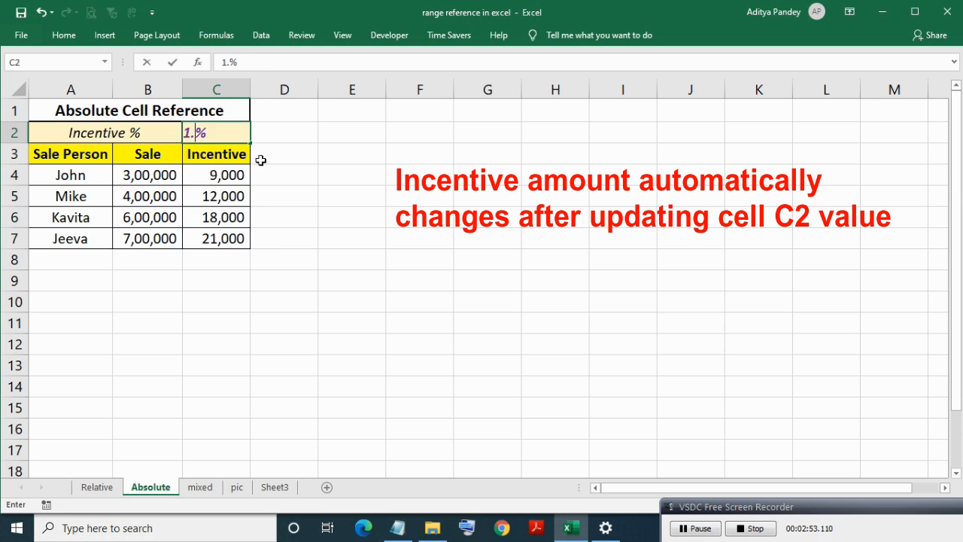
key(Return)
- Check that each incentive formula in C4:C7 refers to the percentage in C2
key(Down)
key(F2)
key(Return)
key(F2)
key(Return)
key(F2)
key(Return)
key(F2)
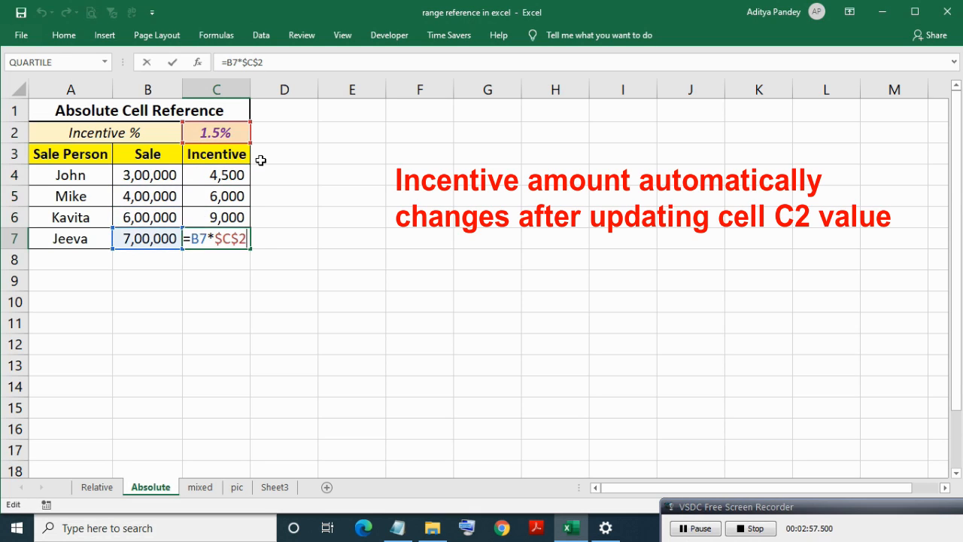
key(Escape)
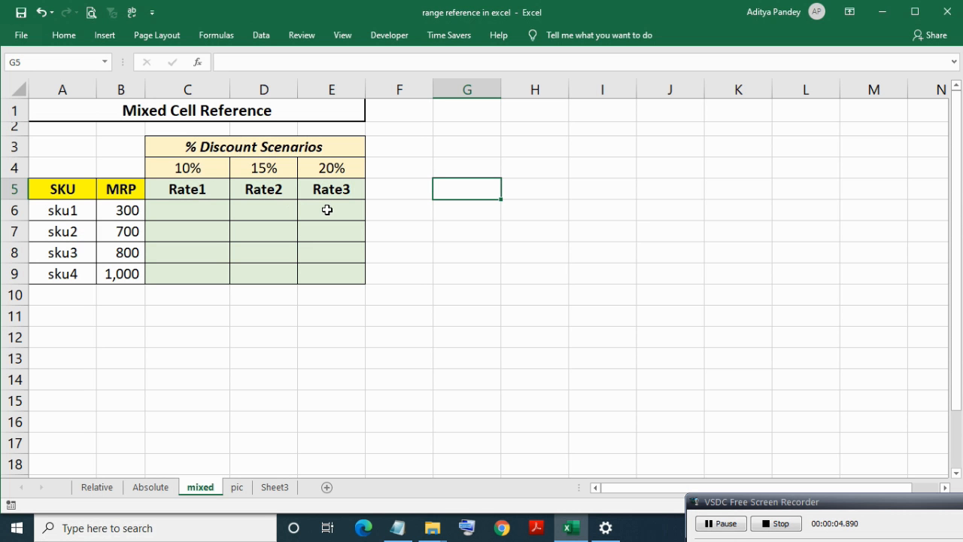
- Enter the formula =C$4 in cell G5 of the mixed sheet, making only the row absolute
click(326, 210)
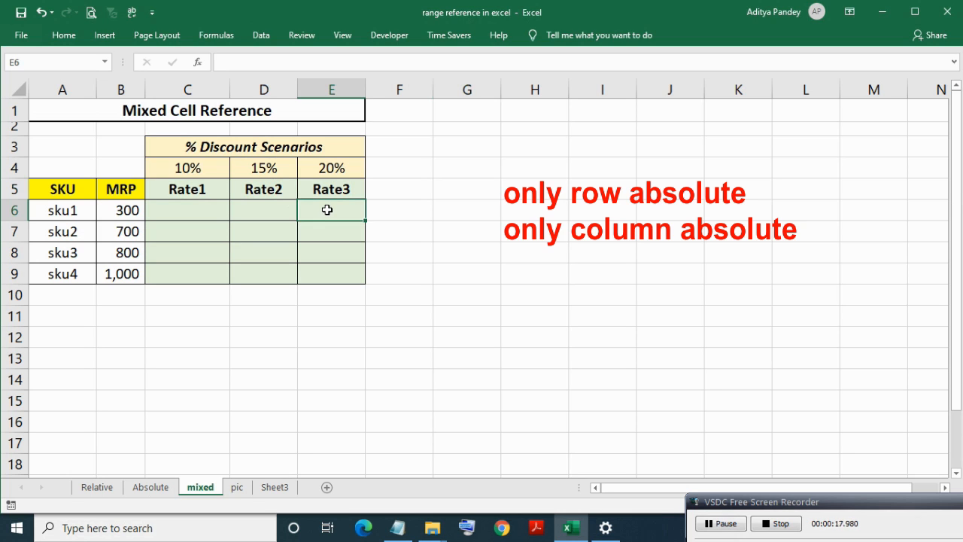
click(461, 183)
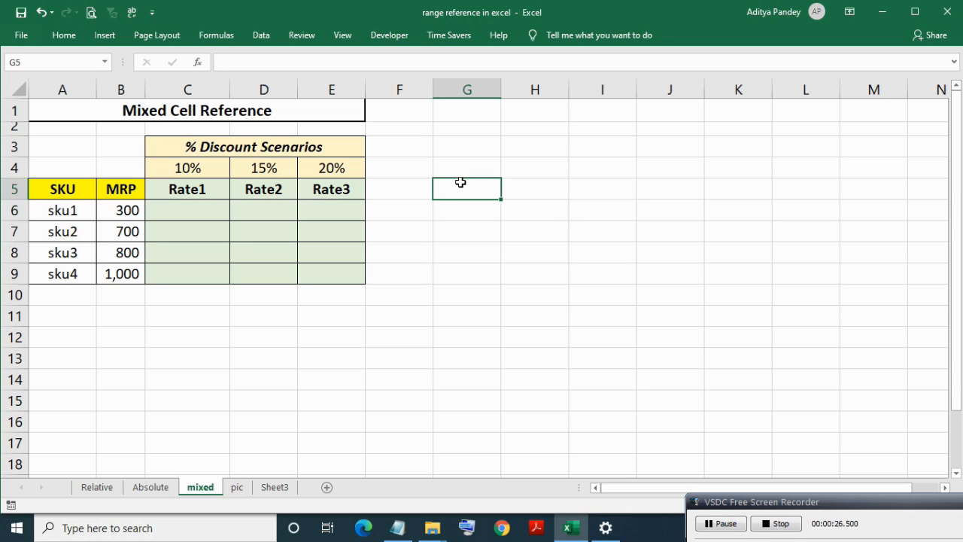
text(=)
key(Up)
key(Left)
key(Left)
key(Left)
key(Left)
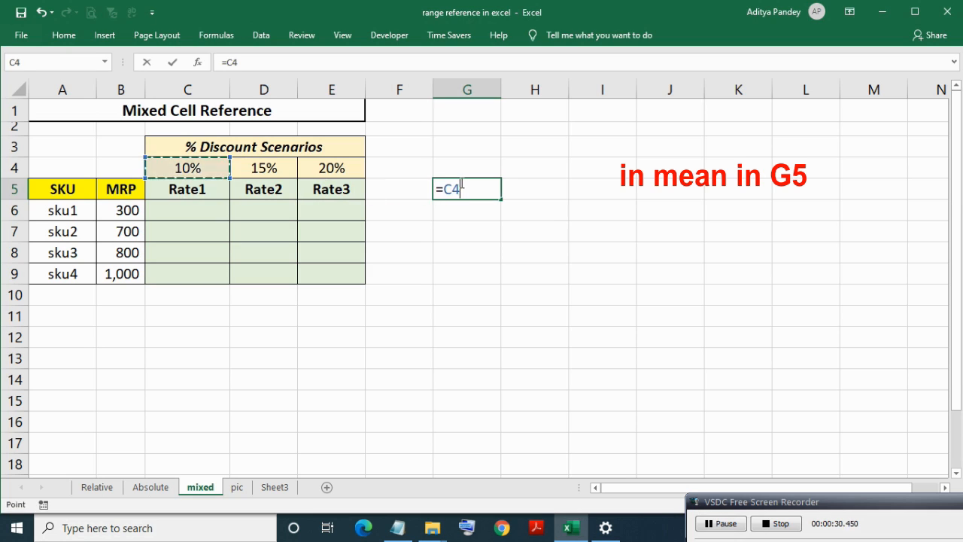
key(F4)
key(F4)
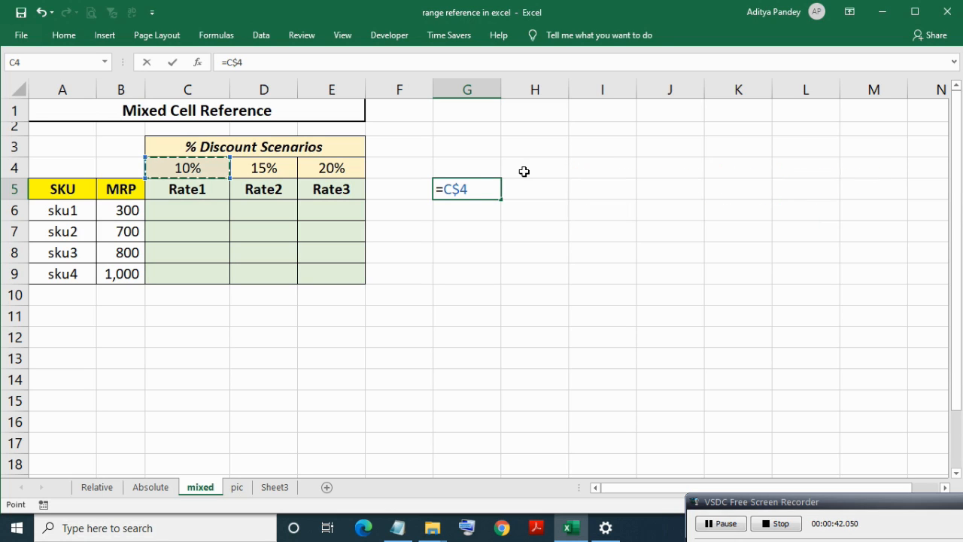
key(ctrl+Return)
- Copy the row-absolute formula from G5 across to H5:I5
key(ctrl+c)
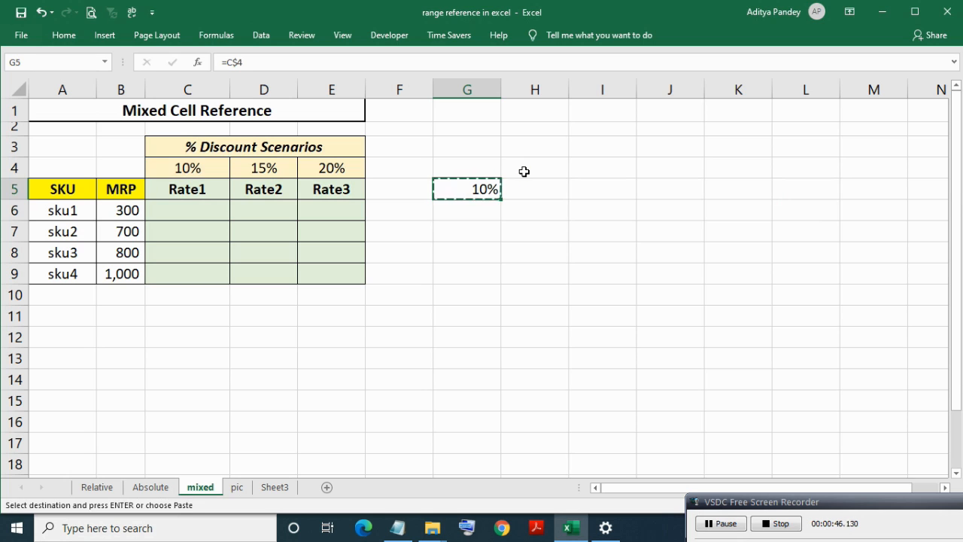
key(ctrl+Right)
key(Home)
key(Right)
key(Right)
key(Right)
key(Right)
key(Right)
key(Right)
key(shift+Right)
key(shift+Right)
key(ctrl+r)
- Paste the copied row-absolute formula into G8, I8 and L8
key(Down)
key(Down)
key(Down)
key(ctrl+v)
key(Right)
key(Right)
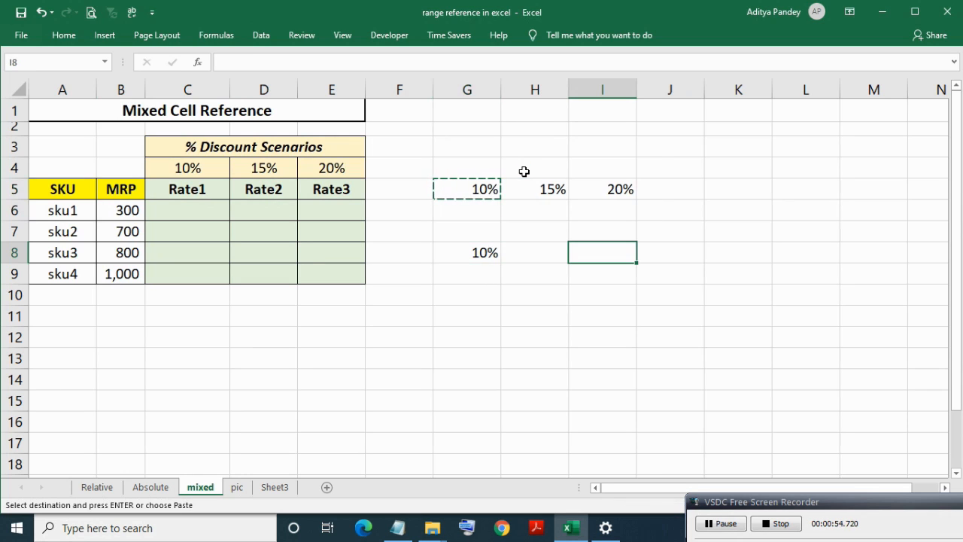
key(ctrl+v)
key(Right)
key(Right)
key(Right)
key(ctrl+v)
- Examine the references in the pasted formulas in L8 and I8
key(F2)
key(Escape)
key(Left)
key(Left)
key(Left)
key(F2)
key(Escape)
key(Left)
key(Left)
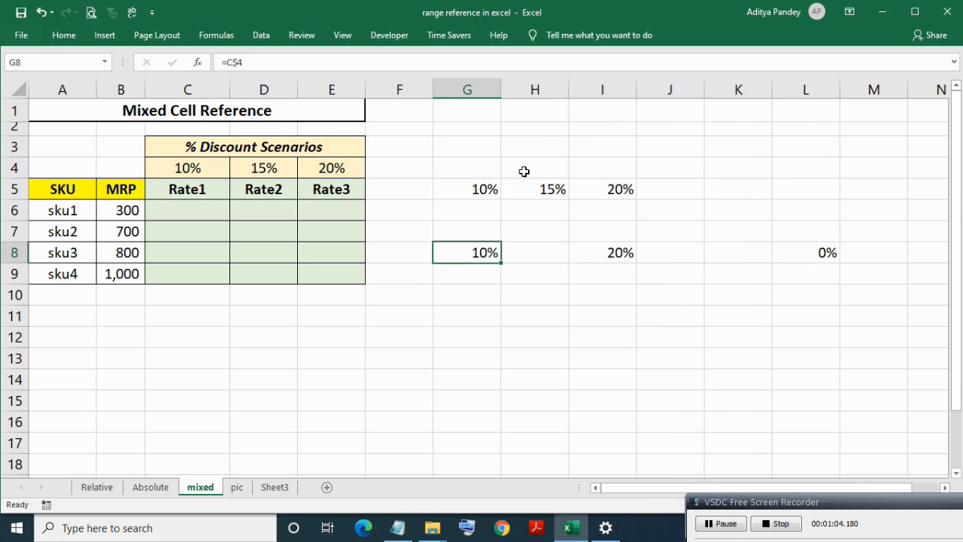
- Compare the references in the row-absolute formulas in G5, H5 and I5
key(Up)
key(Up)
key(Up)
key(F2)
key(Escape)
key(Right)
key(F2)
key(Escape)
key(Right)
key(F2)
key(Escape)
- Recheck the reference in the pasted formula in I8 against those in row 5
key(Left)
key(Left)
key(Down)
key(Down)
key(Down)
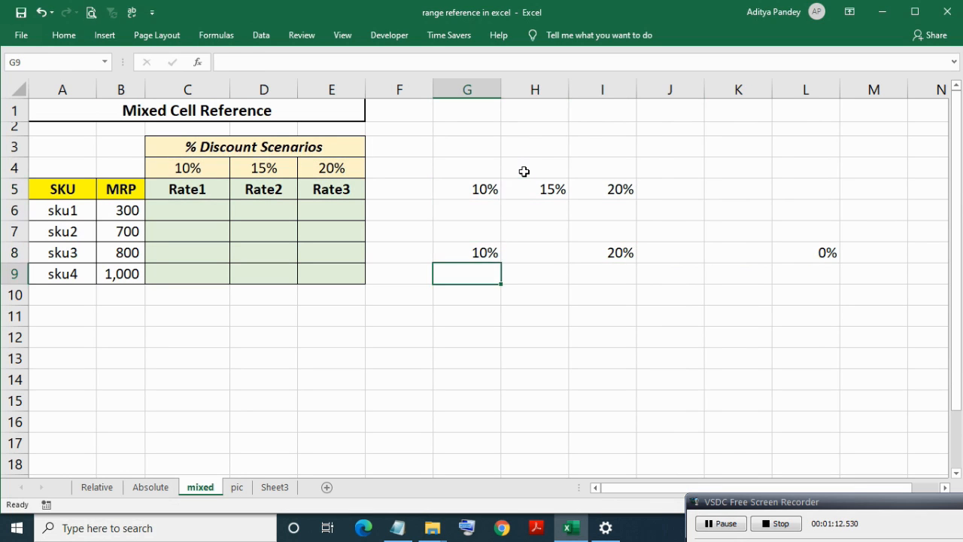
key(Right)
key(Right)
key(F2)
key(Escape)
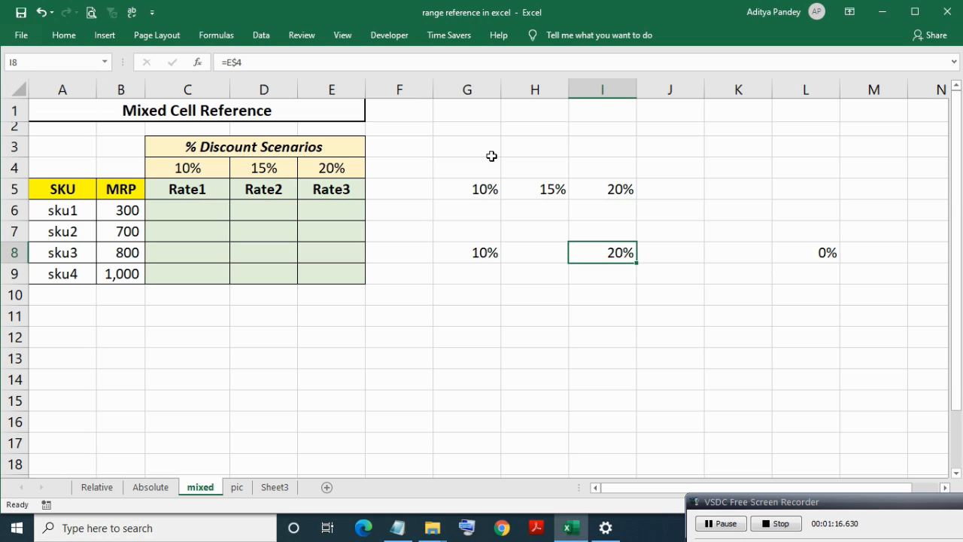
- Clear the row-absolute example formulas from rows 5 and 8 in columns G to L
key(Up)
key(Up)
key(Up)
key(Up)
key(Up)
key(Up)
key(Left)
key(Left)
key(Left)
key(Right)
key(shift+Right)
key(shift+Right)
key(shift+Right)
key(shift+Right)
key(shift+Right)
key(shift+Right)
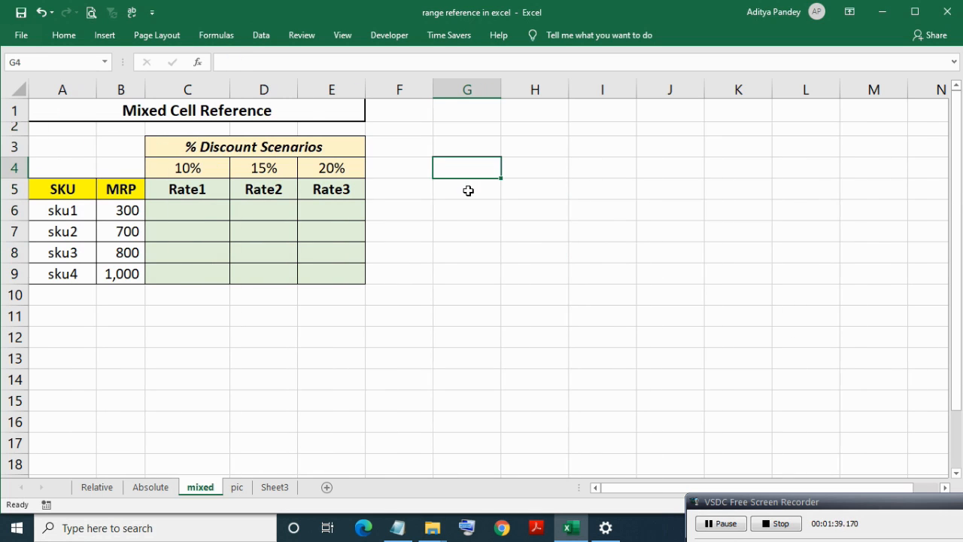
- Enter the formula =$B5 in cell G5, making only the column absolute
click(468, 190)
text(=)
key(Left)
key(Left)
key(Left)
key(Left)
key(Left)
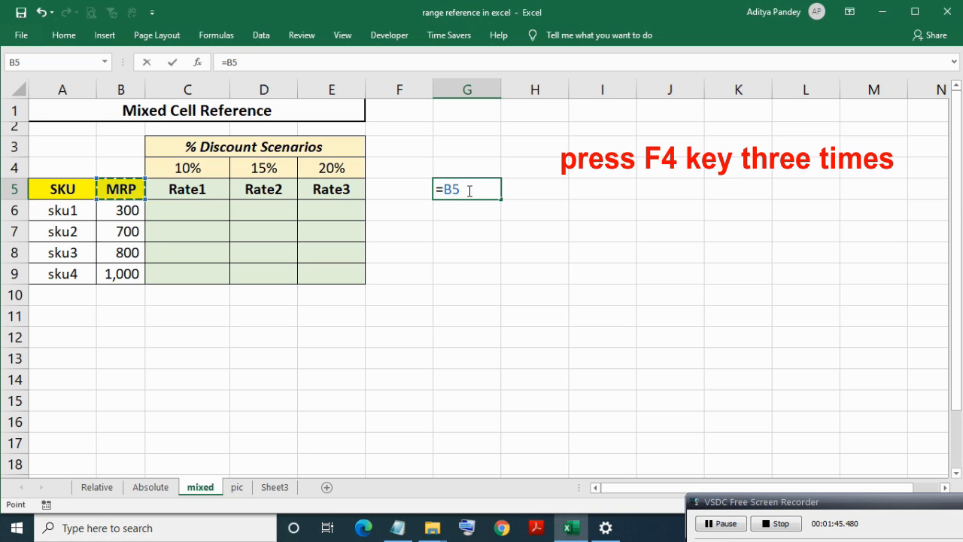
key(F4)
key(F4)
key(F4)
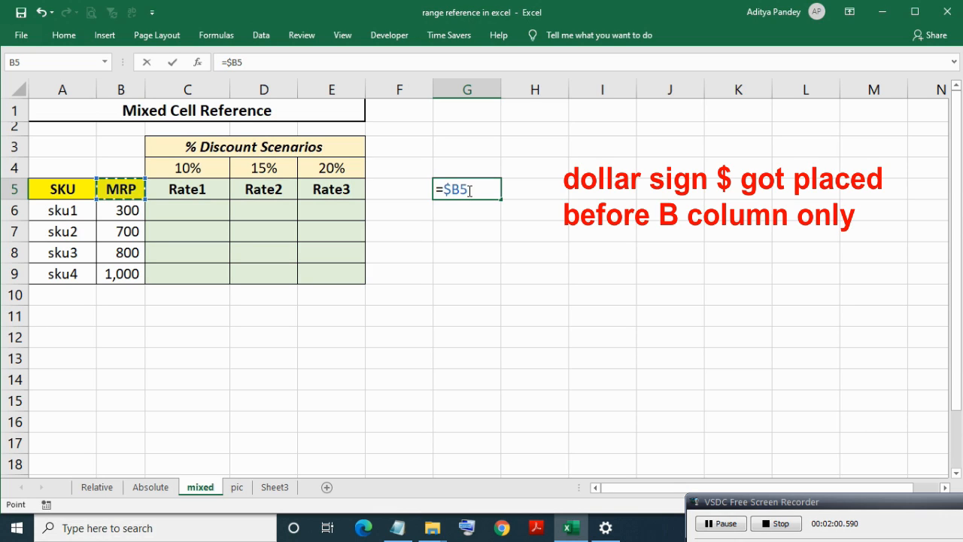
key(Return)
- Copy the column-absolute formula from G5 to the whole range G5:K9
click(468, 191)
key(ctrl+c)
key(shift+Down)
key(shift+Down)
key(shift+Down)
key(shift+Down)
key(shift+Right)
key(shift+Right)
key(shift+Right)
key(shift+Right)
key(ctrl+v)
key(Right)
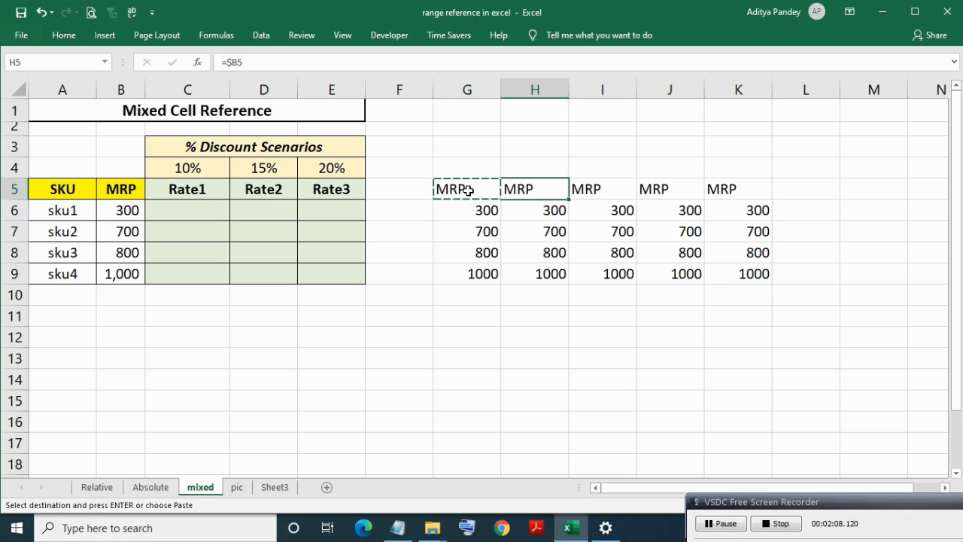
- Examine the references in the copied formulas in G5, G6 and H7:H9 to see which part changes by row
key(Left)
key(F2)
key(Escape)
key(Down)
key(F2)
key(Escape)
key(Right)
key(Down)
key(F2)
key(Escape)
key(Down)
key(F2)
key(Escape)
key(Down)
key(F2)
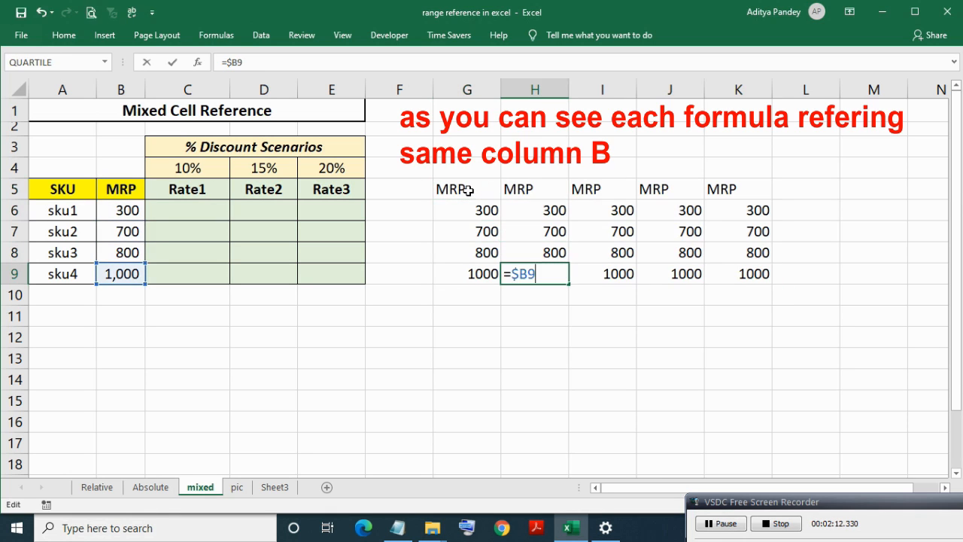
key(Escape)
- Examine the references in the copied formulas across row 9 in columns I to K, plus K8 and J7
key(Right)
key(F2)
key(Escape)
key(Right)
key(F2)
key(Escape)
key(Right)
key(F2)
key(Escape)
key(Right)
key(Left)
key(Up)
key(F2)
key(Escape)
key(Up)
key(Left)
key(F2)
key(Escape)
- Copy the column-absolute formula from J9 to cell J12
key(Down)
key(Down)
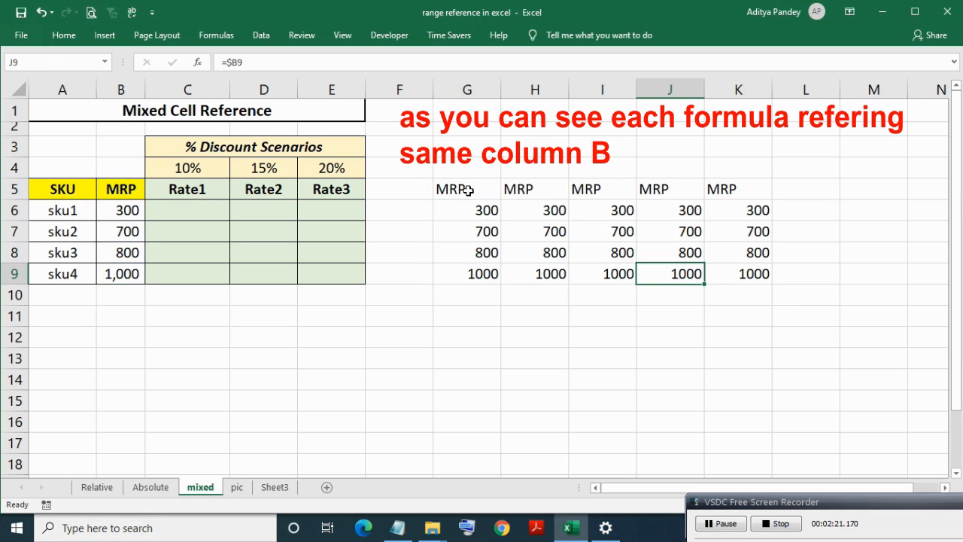
key(ctrl+c)
key(Down)
key(Down)
key(Down)
key(ctrl+v)
key(Escape)
- Clear the column-absolute example formulas from the range G4:K14
key(Up)
key(Up)
key(Left)
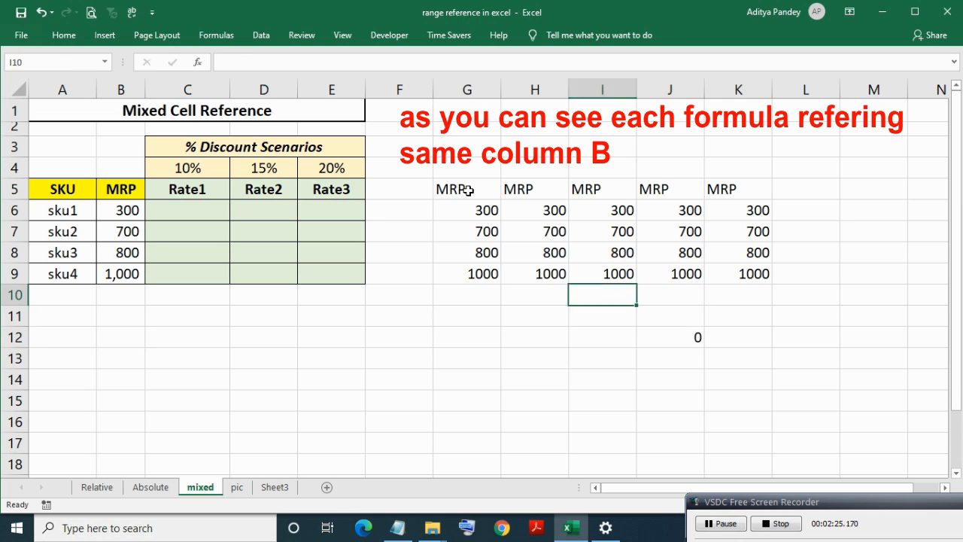
key(Left)
key(Left)
key(Up)
key(Up)
key(Up)
key(Up)
key(Up)
key(Up)
key(shift+Right)
key(shift+Right)
key(shift+Right)
key(shift+Right)
key(shift+Down)
key(shift+Down)
key(shift+Down)
key(shift+Down)
key(shift+Down)
key(shift+Down)
key(shift+Down)
key(shift+Down)
key(shift+Down)
key(shift+Down)
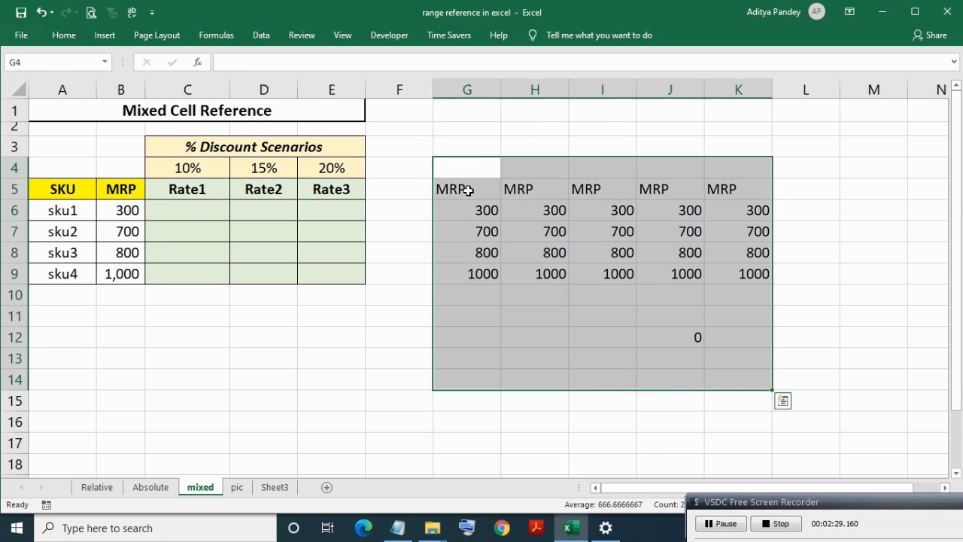
key(Delete)
- Build the Rate1 discount formula =B6*(1-C4) for sku1 in cell C6
key(Left)
key(Left)
key(Left)
key(Left)
key(Down)
key(Down)
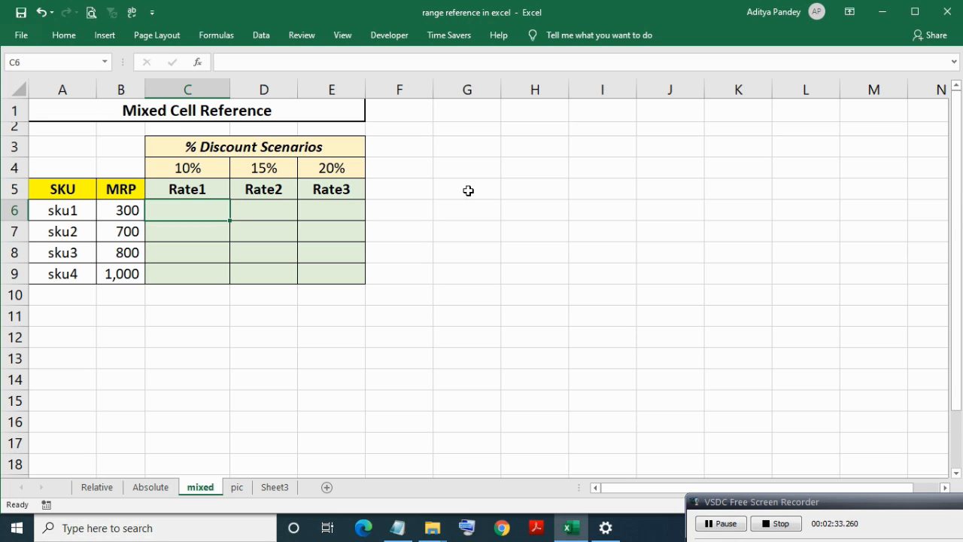
text(=)
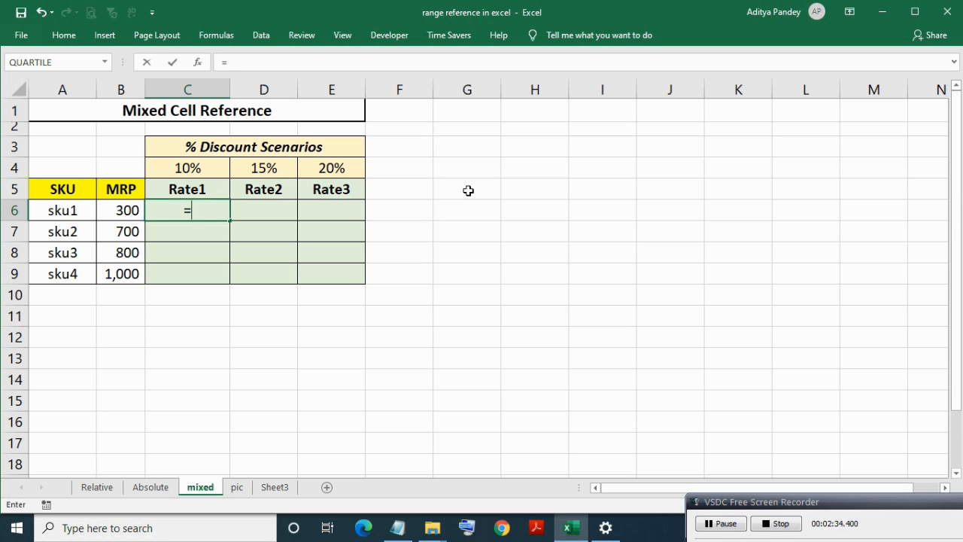
key(Left)
text(*)
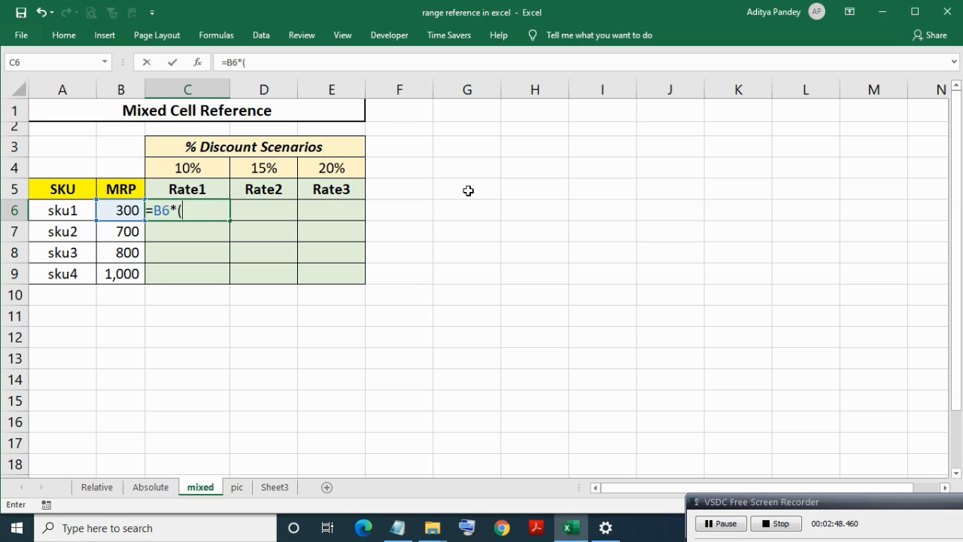
text((1-)
key(Up)
key(Up)
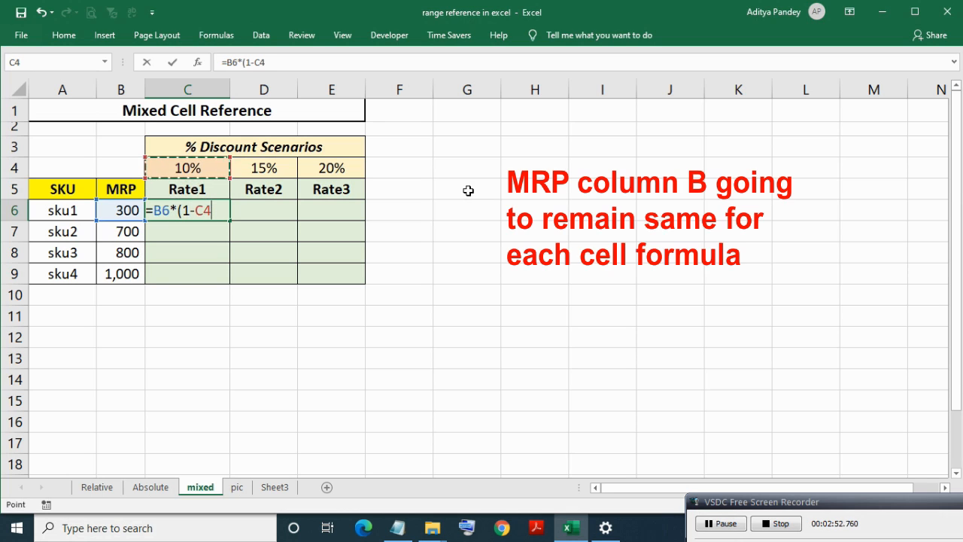
text())
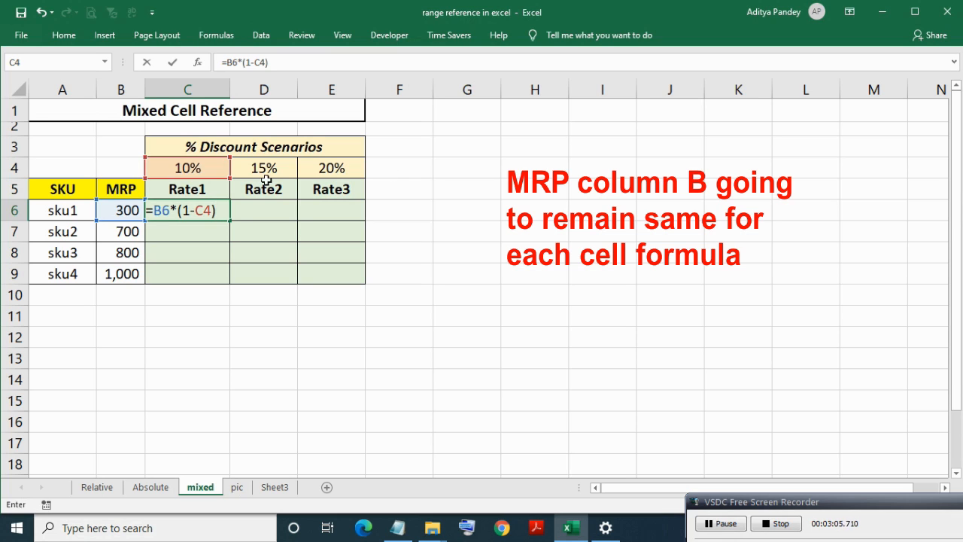
- Make only the column absolute in the formula's MRP reference, changing it to $B6
click(189, 212)
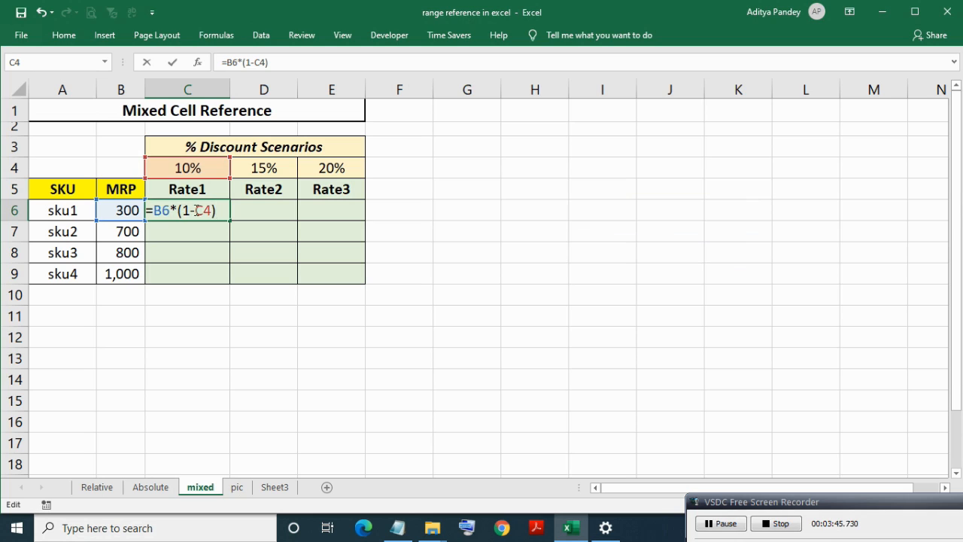
click(171, 209)
key(F4)
key(F4)
key(F4)
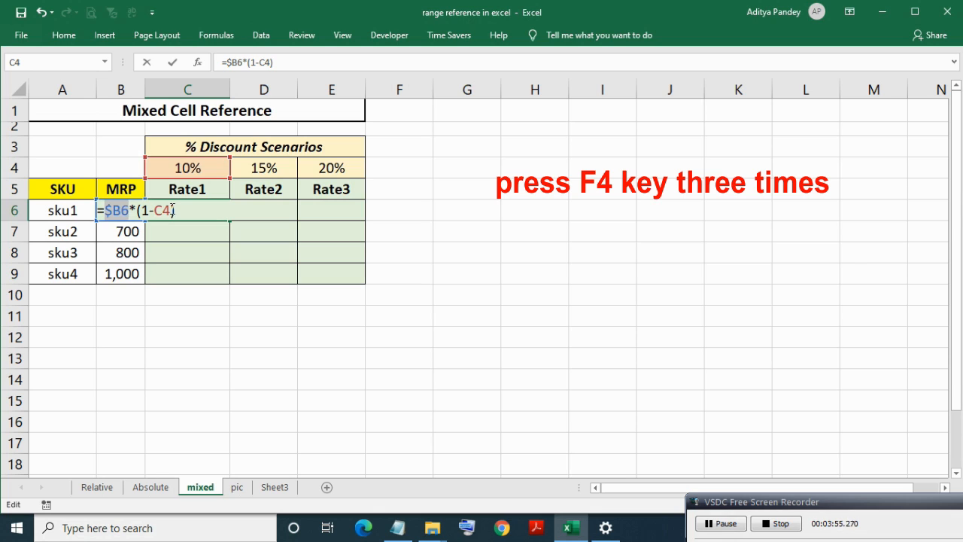
- Make only the row absolute in the discount reference, C$4, and enter the formula =$B6*(1-C$4)
click(171, 210)
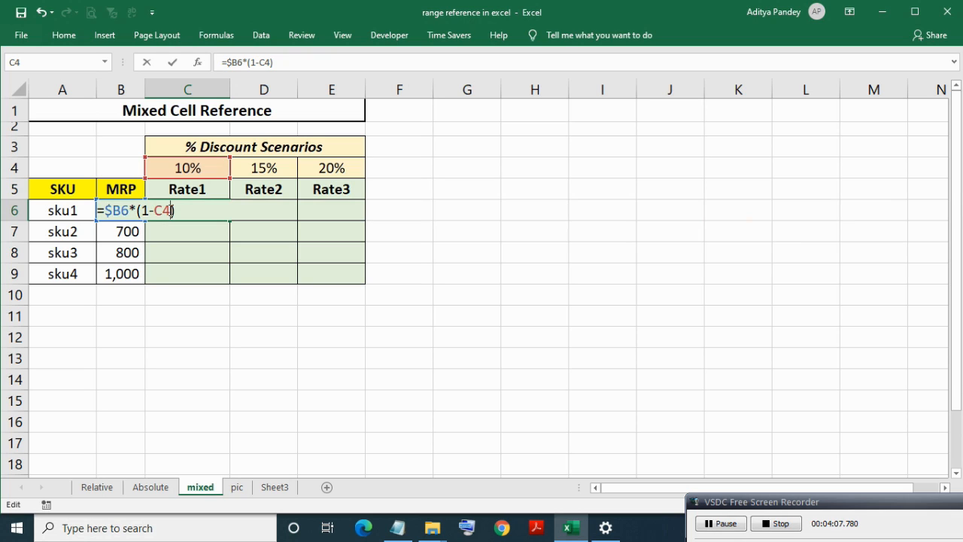
key(F4)
key(F4)
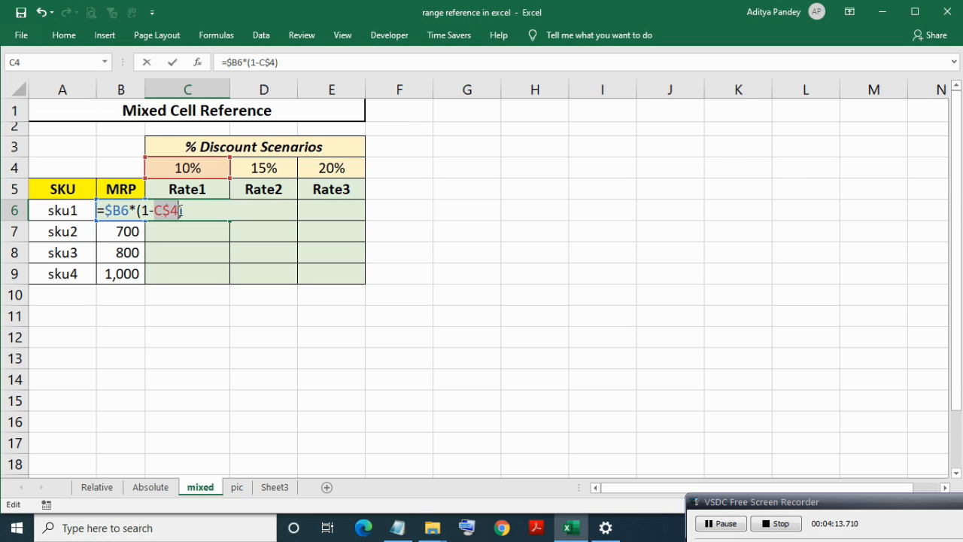
key(Return)
- Copy the mixed-reference formula from C6 to the whole rate table C6:E9
click(179, 210)
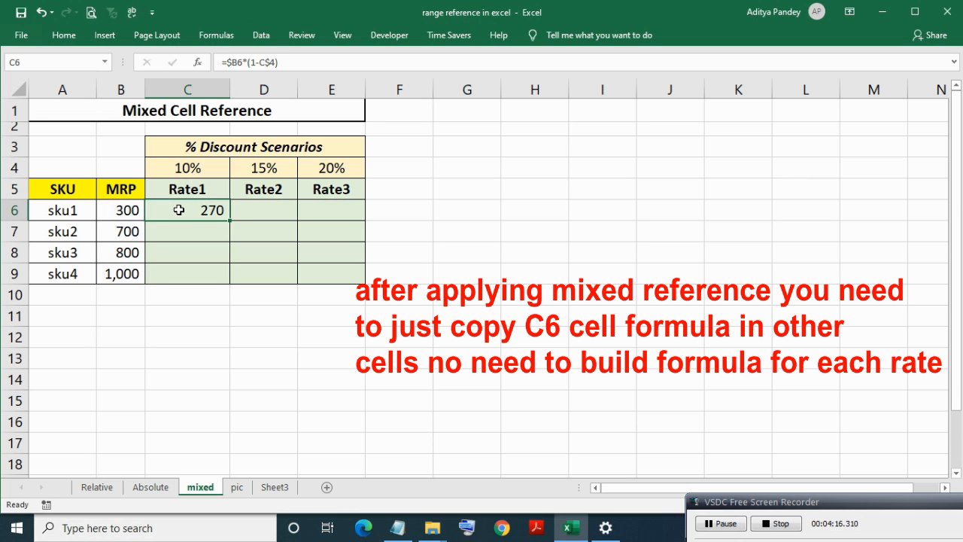
key(ctrl+c)
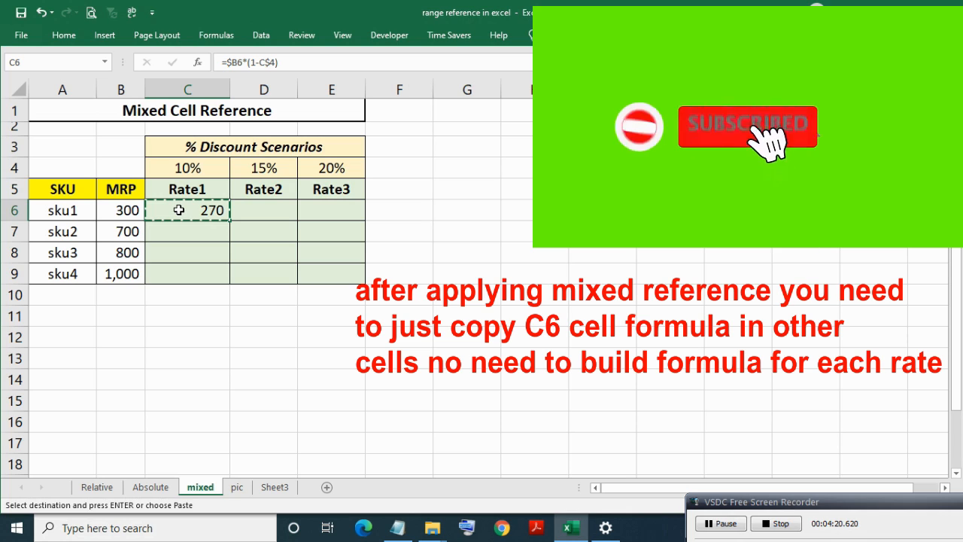
key(shift+Right)
key(shift+Right)
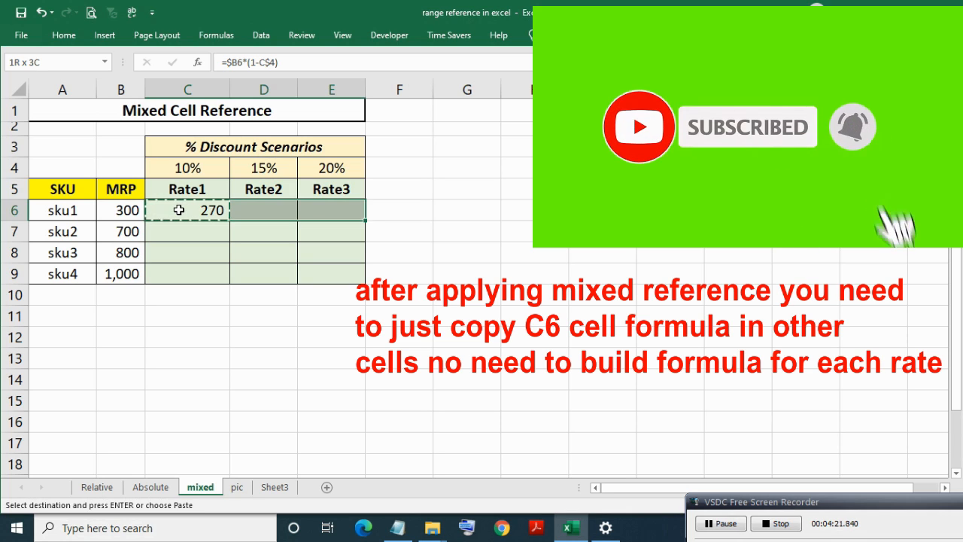
key(shift+Down)
key(shift+Down)
key(shift+Down)
key(ctrl+v)
key(Escape)
- Examine the MRP and discount references of the copied formulas in D7, D8, C8 and C9:E9
key(Right)
key(Down)
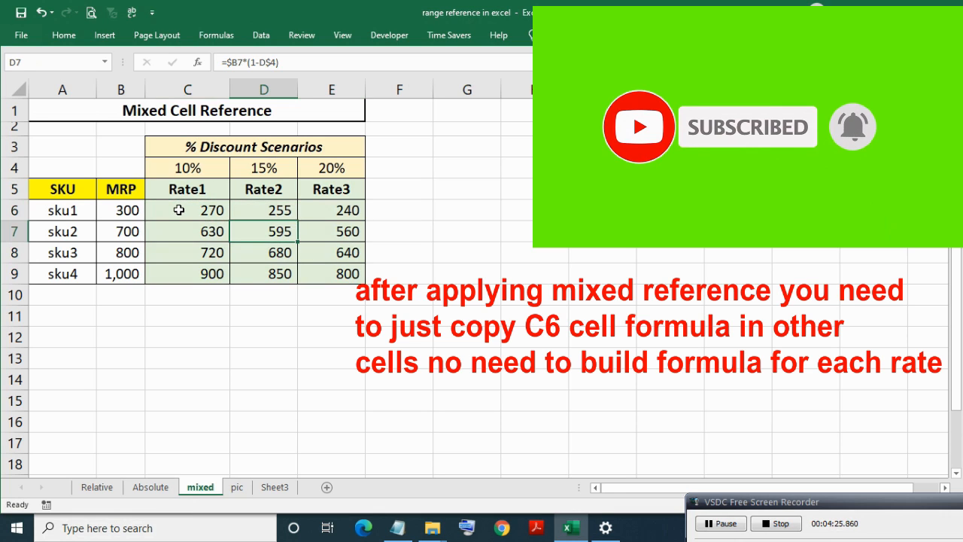
key(F2)
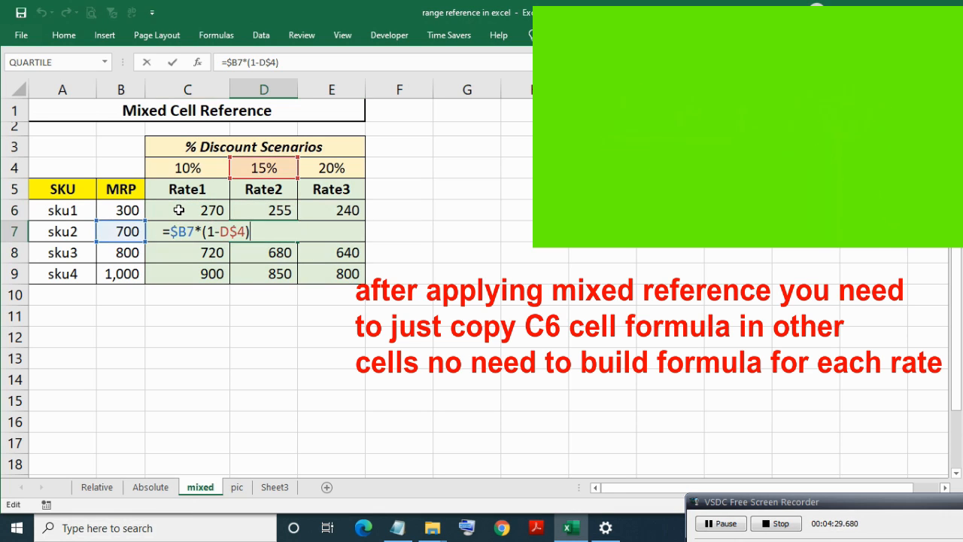
key(Escape)
key(Down)
key(F2)
key(Escape)
key(Left)
key(F2)
key(Escape)
key(Down)
key(F2)
key(Escape)
key(Right)
key(F2)
key(Escape)
key(Right)
key(F2)
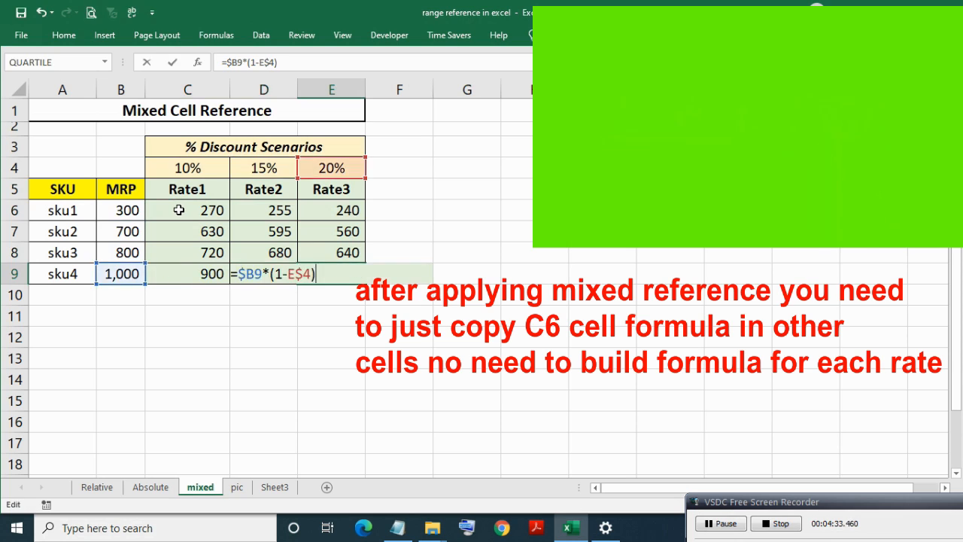
key(Escape)
- Examine the references of the copied formulas in E8, D8 and row 7 of the rate table
key(Up)
key(F2)
key(Escape)
key(Left)
key(F2)
key(Escape)
key(Up)
key(F2)
key(Escape)
key(Right)
key(F2)
key(Escape)
key(Left)
key(Left)
key(F2)
key(Escape)
- Recheck the references of the copied formulas in C8 and across the sku4 row, C9:E9
key(Down)
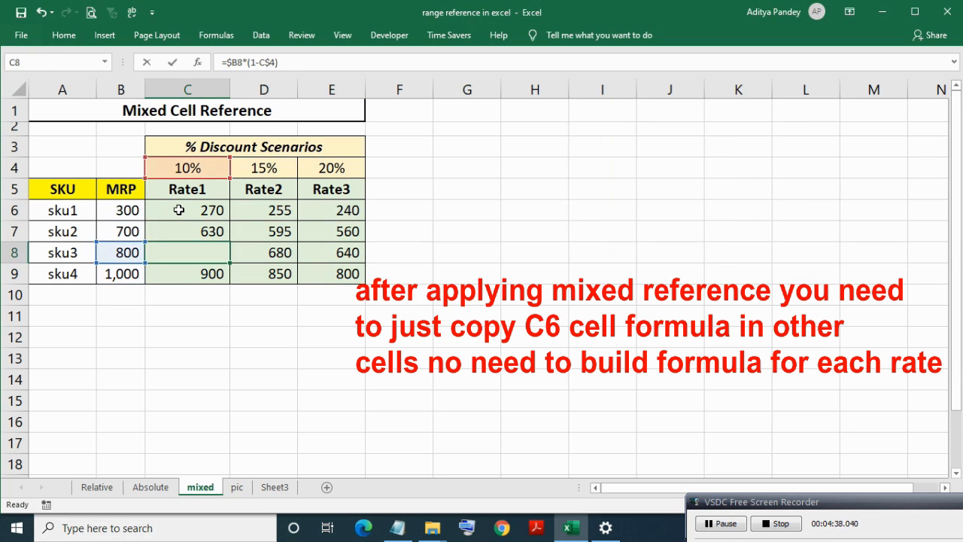
key(F2)
key(Escape)
key(Down)
key(F2)
key(Escape)
key(Right)
key(F2)
key(Escape)
key(Right)
key(F2)
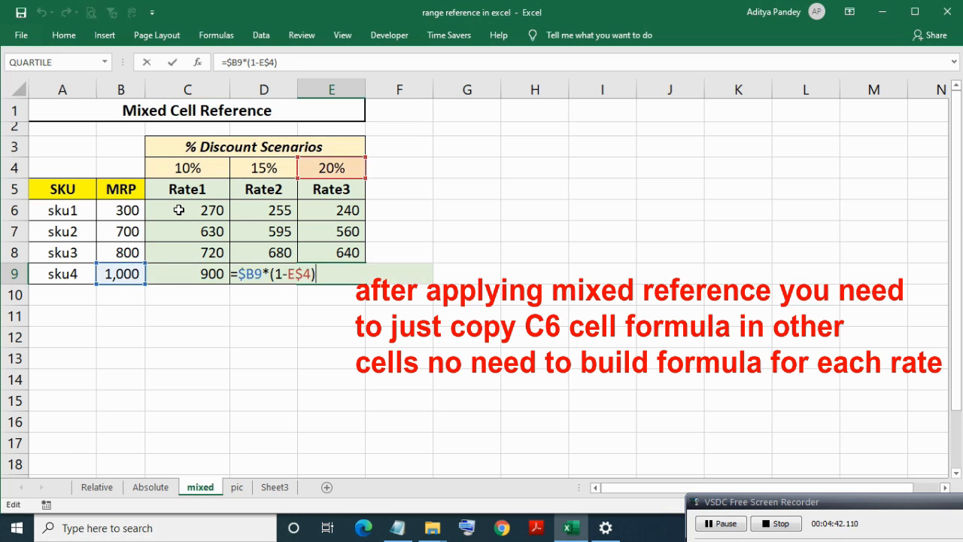
key(Escape)
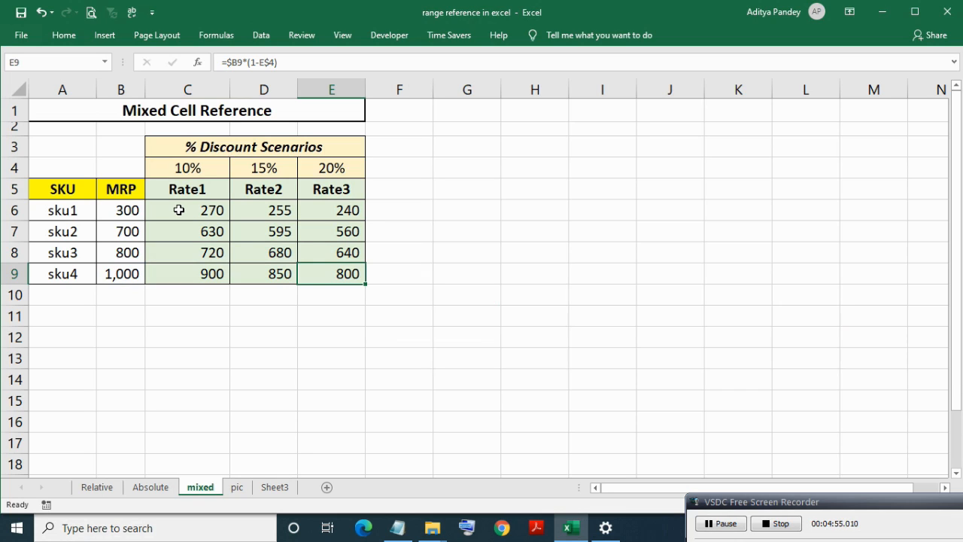
- Start a formula in G9 that refers to E9, the sku4 Rate3 cell
key(Right)
key(Right)
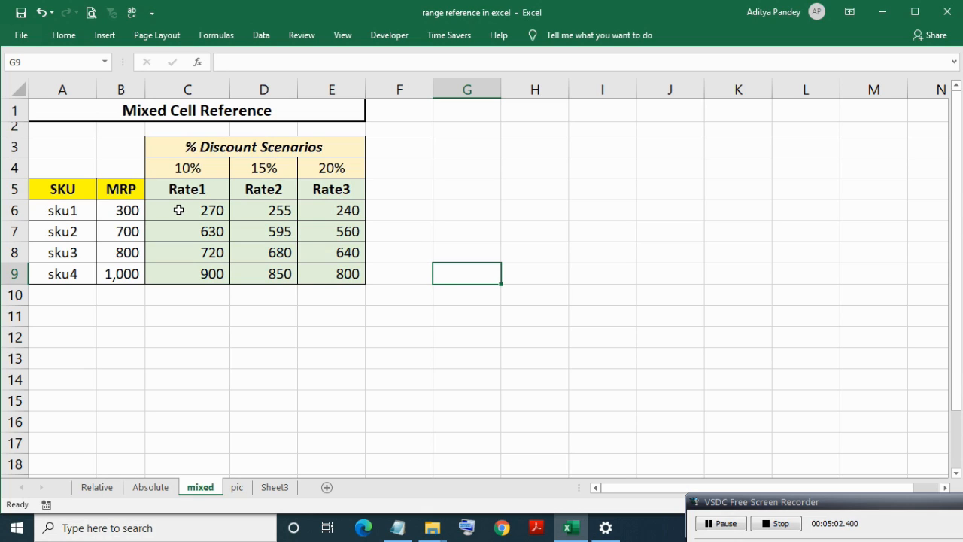
text(=)
key(Left)
key(Left)
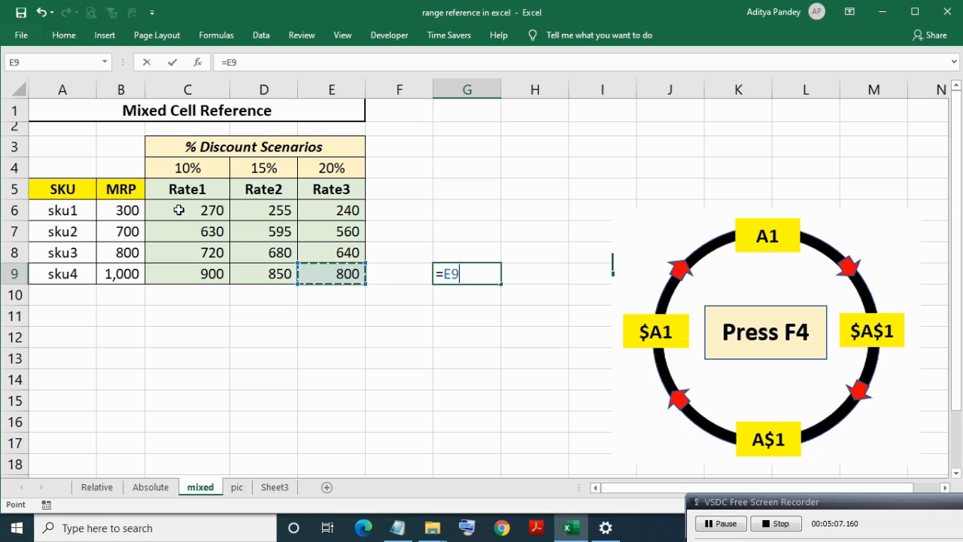
- Cycle the E9 reference in G9 repeatedly through its absolute, mixed and relative forms, and enter the formula
key(F4)
key(F4)
key(F4)
key(F4)
key(F4)
key(F4)
key(F4)
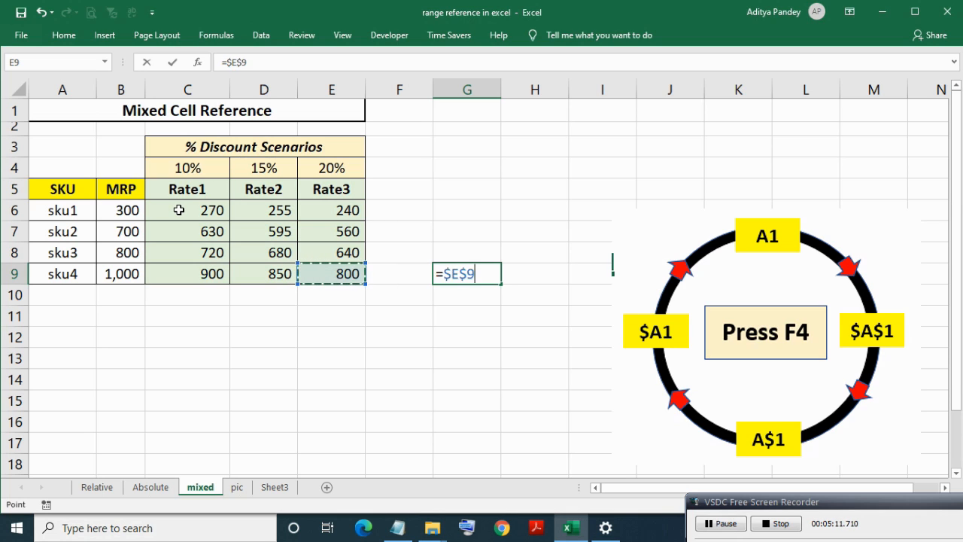
key(F4)
key(Return)
- Start a formula in G10 that refers to the whole rate range C6:E9
text(=)
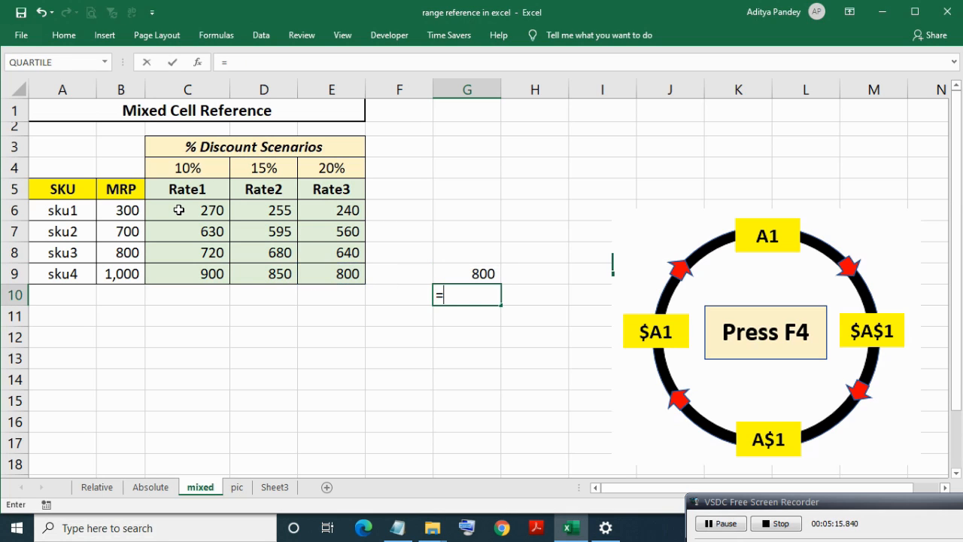
key(Left)
key(Left)
key(Left)
key(Up)
key(Left)
key(shift+Right)
key(shift+Right)
key(shift+Up)
key(shift+Up)
key(shift+Up)
- Cycle the range reference in G10 through all reference types back to relative, and enter =C6:E9
key(F4)
key(F4)
key(F4)
key(F4)
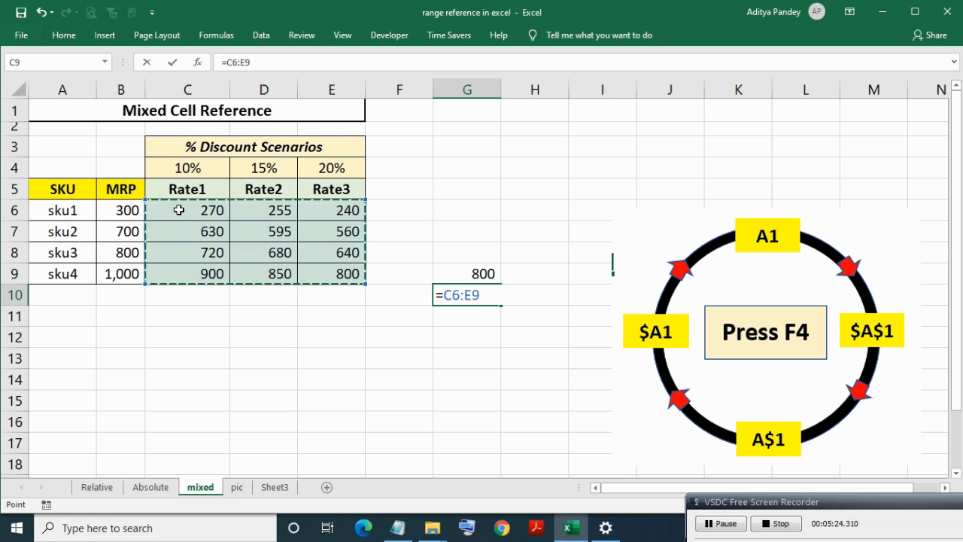
key(ctrl+Return)
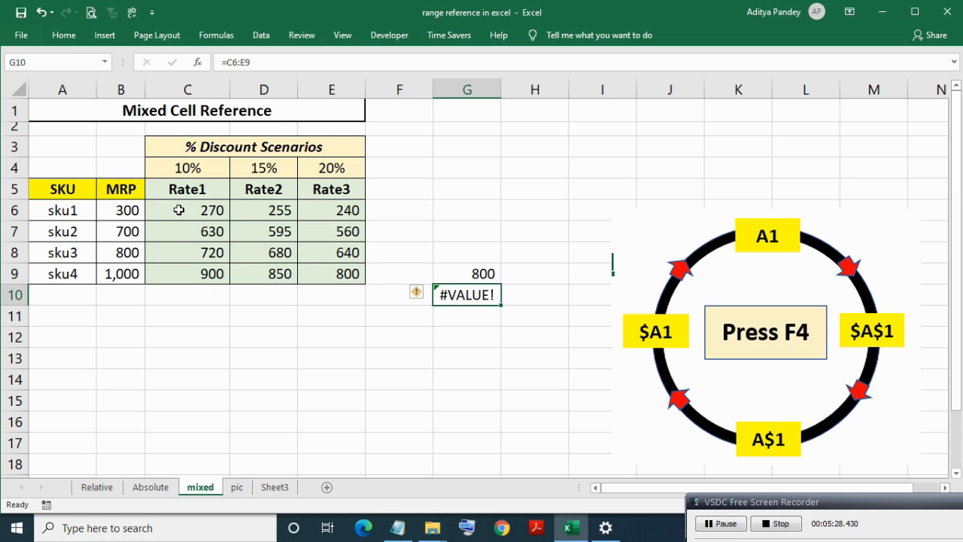
- Cycle the range reference in G10 to the absolute form, enter =$C$6:$E$9, and check the formula's reference
key(F2)
key(shift+Left)
key(shift+Left)
key(shift+Left)
key(shift+Left)
key(shift+Left)
key(F4)
key(F4)
key(F4)
key(F4)
key(F4)
key(Return)
key(Up)
key(F2)
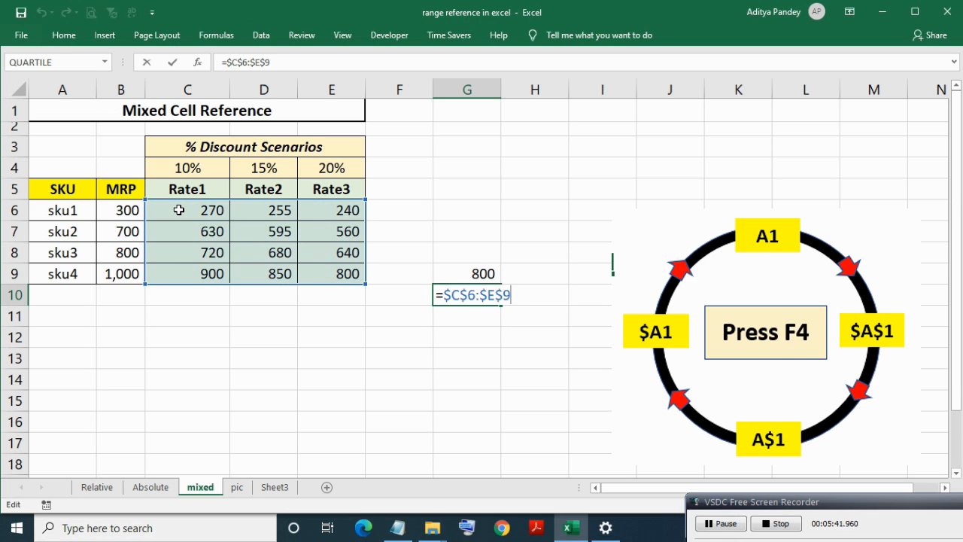
key(Escape)
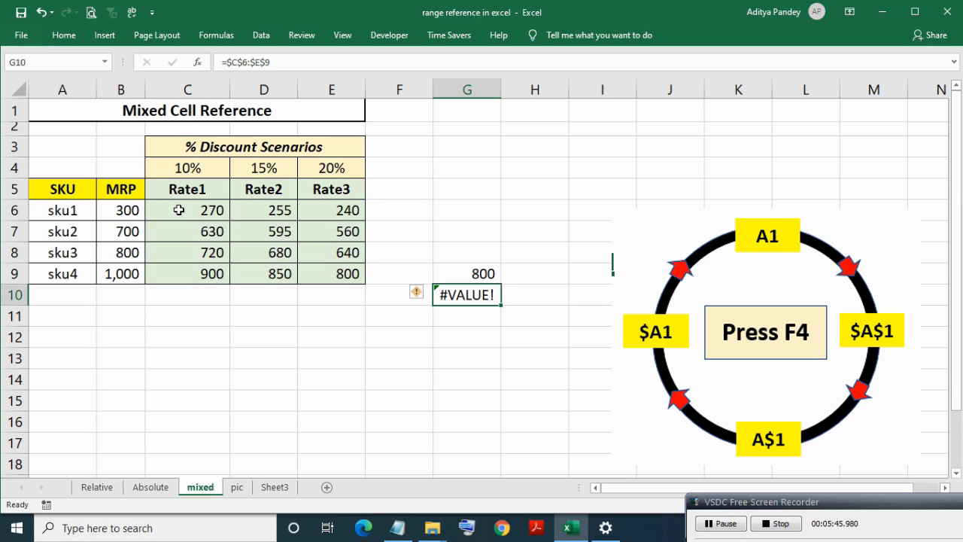